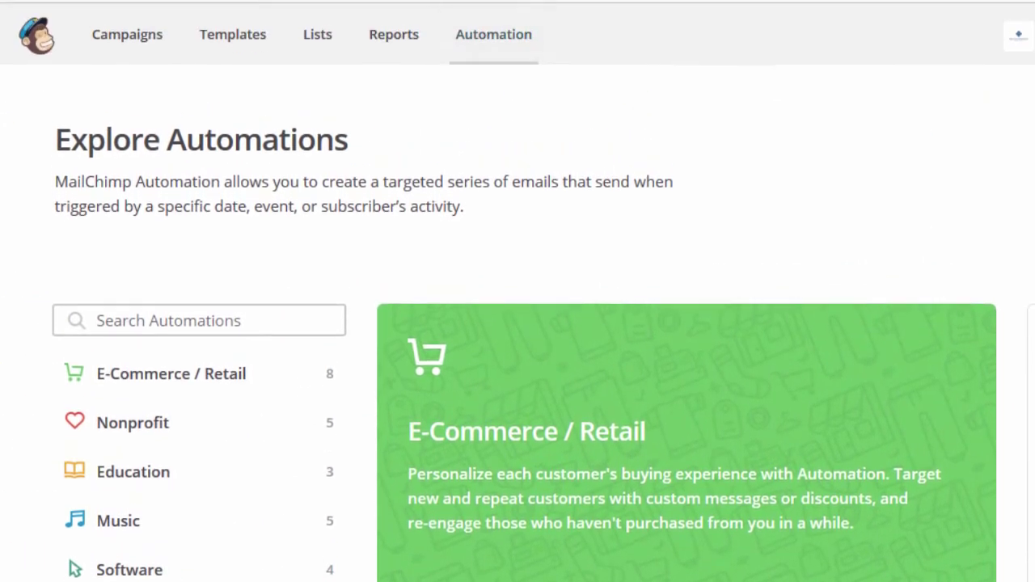
Step: Look through the E-Commerce / Retail automations and show the Music automations
{"action": "left_click", "coordinate": [133, 471]}
{"action": "scroll", "coordinate": [518, 323], "scroll_direction": "up", "scroll_amount": 5}
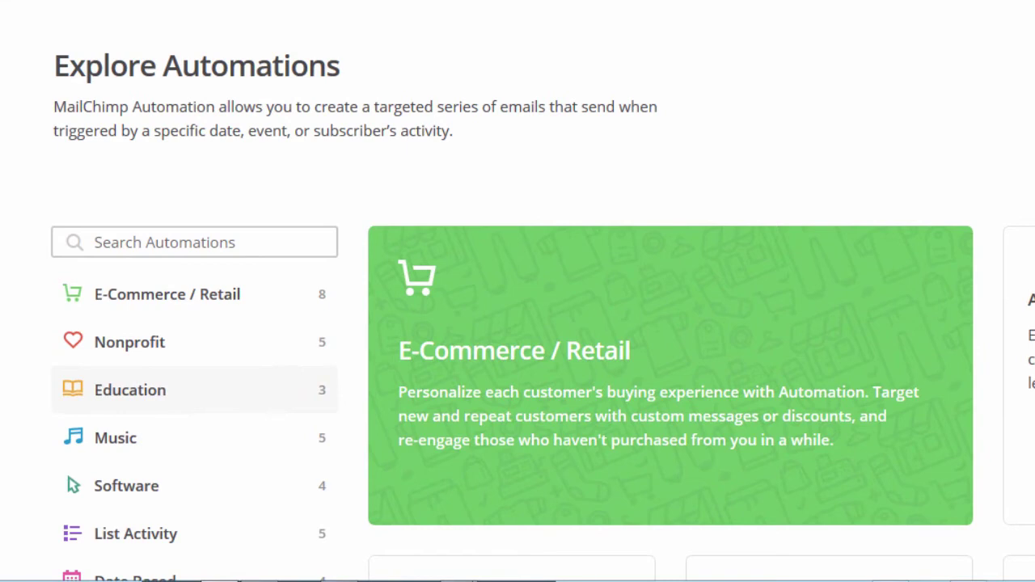
{"action": "scroll", "coordinate": [517, 323], "scroll_direction": "down", "scroll_amount": 3}
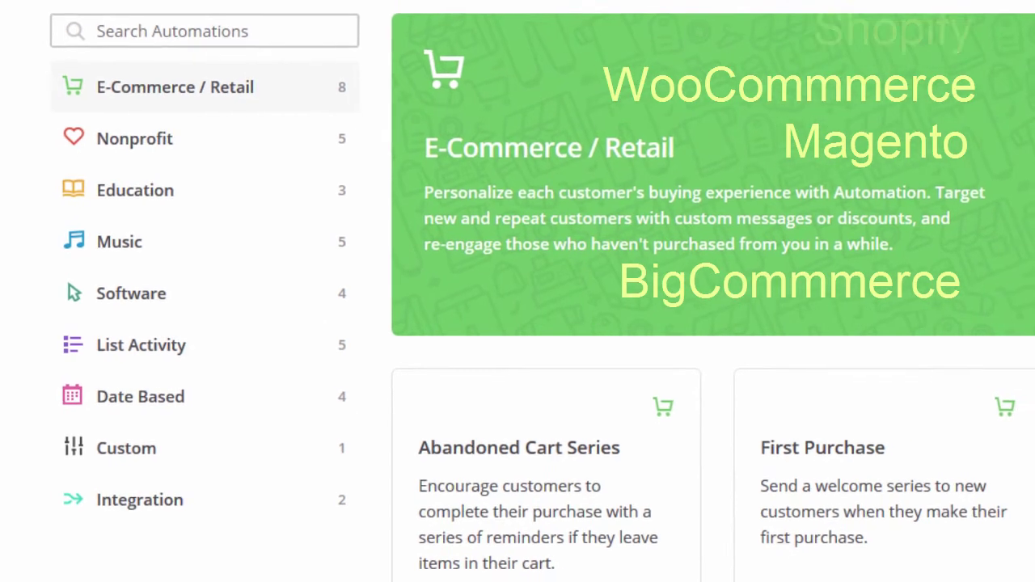
{"action": "scroll", "coordinate": [656, 323], "scroll_direction": "down", "scroll_amount": 3}
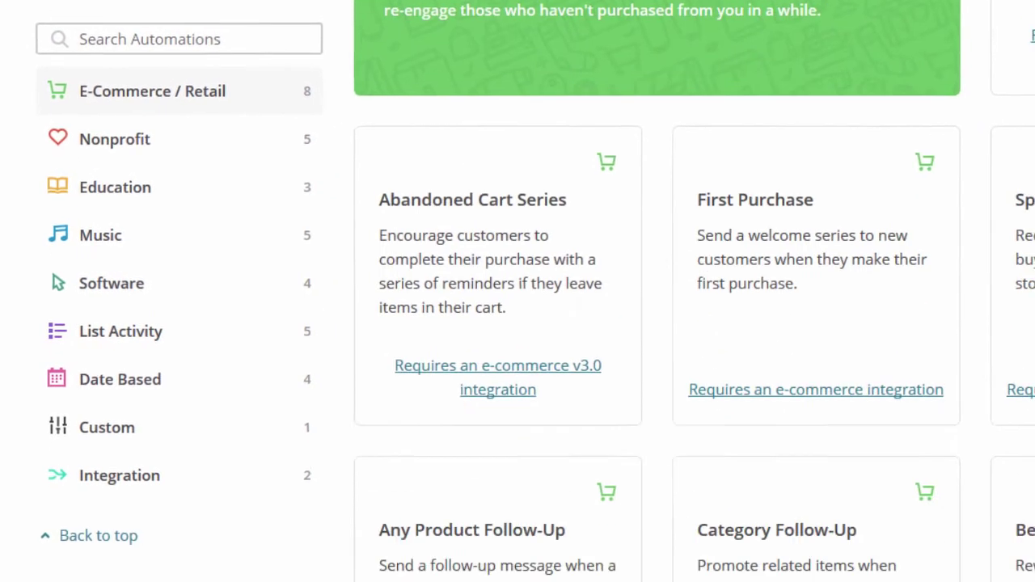
{"action": "scroll", "coordinate": [655, 323], "scroll_direction": "down", "scroll_amount": 2}
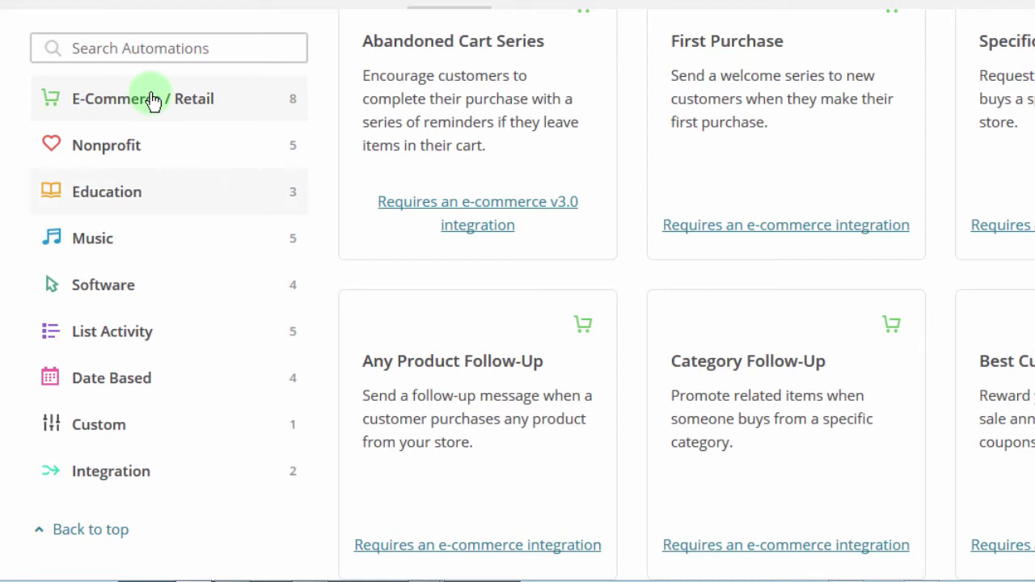
{"action": "left_click", "coordinate": [99, 241]}
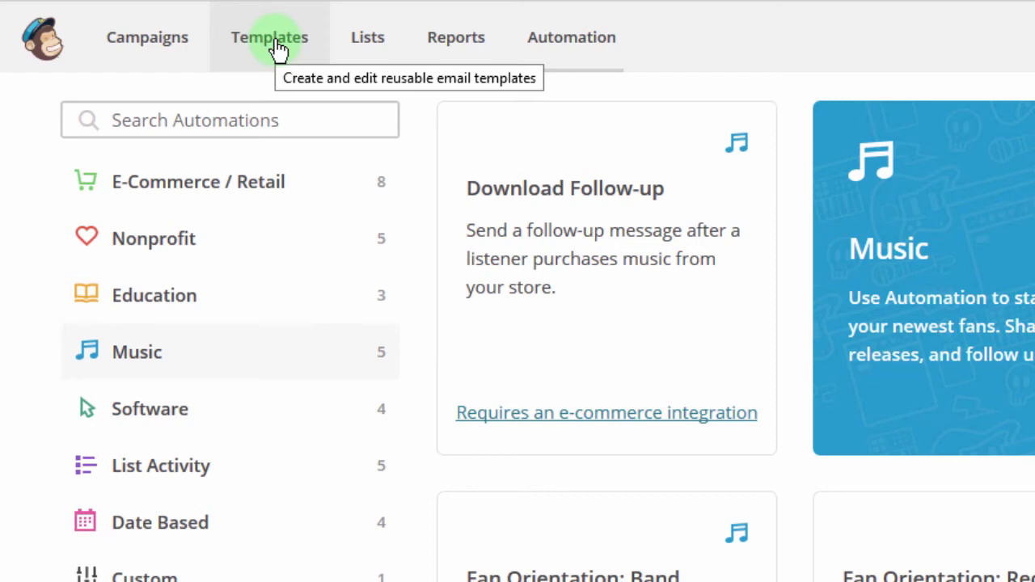
Step: Open the saved templates and look through the VIP Cash Buyers emails
{"action": "left_click", "coordinate": [270, 37]}
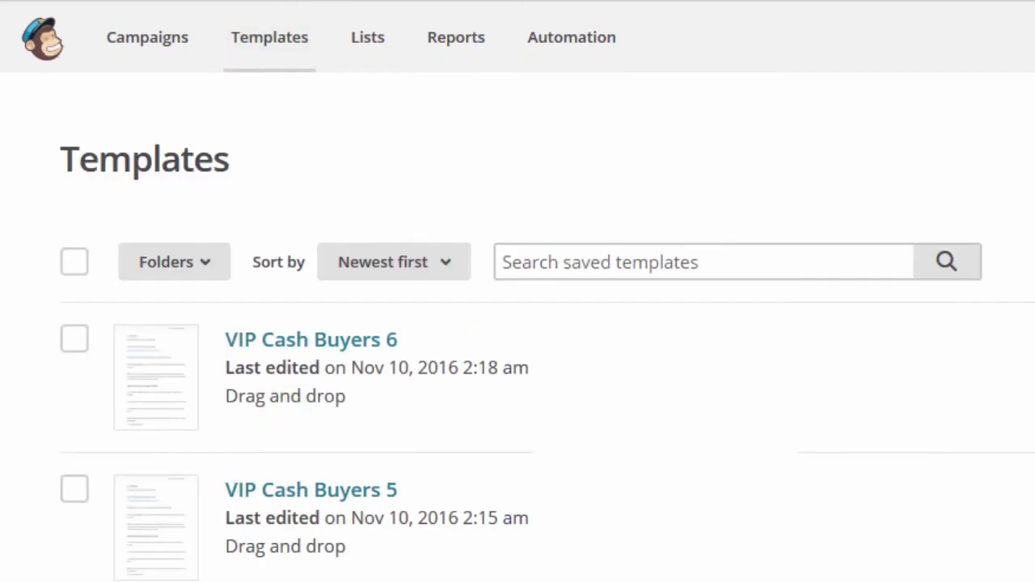
{"action": "scroll", "coordinate": [518, 324], "scroll_direction": "down", "scroll_amount": 5}
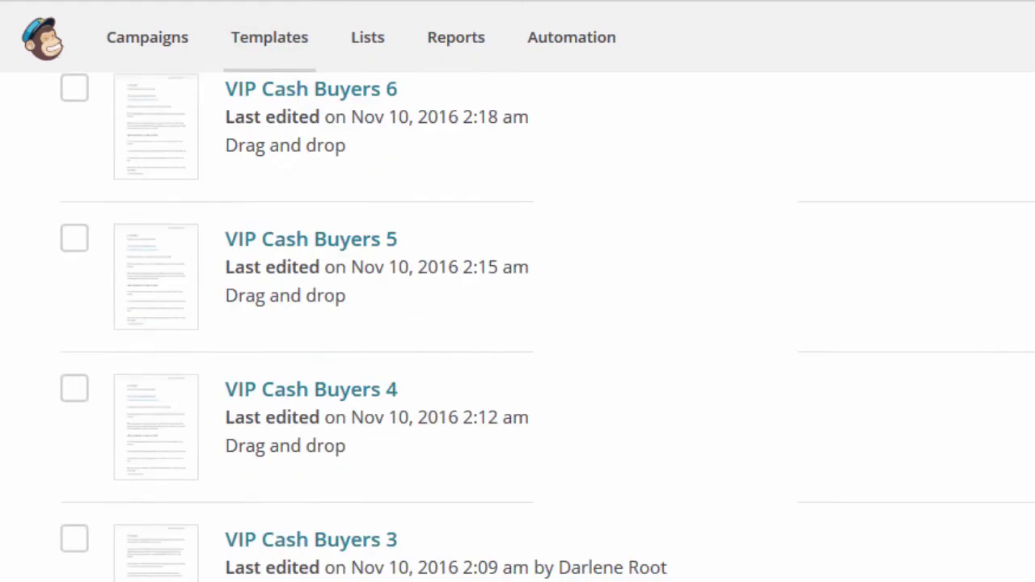
{"action": "scroll", "coordinate": [307, 331], "scroll_direction": "down", "scroll_amount": 1}
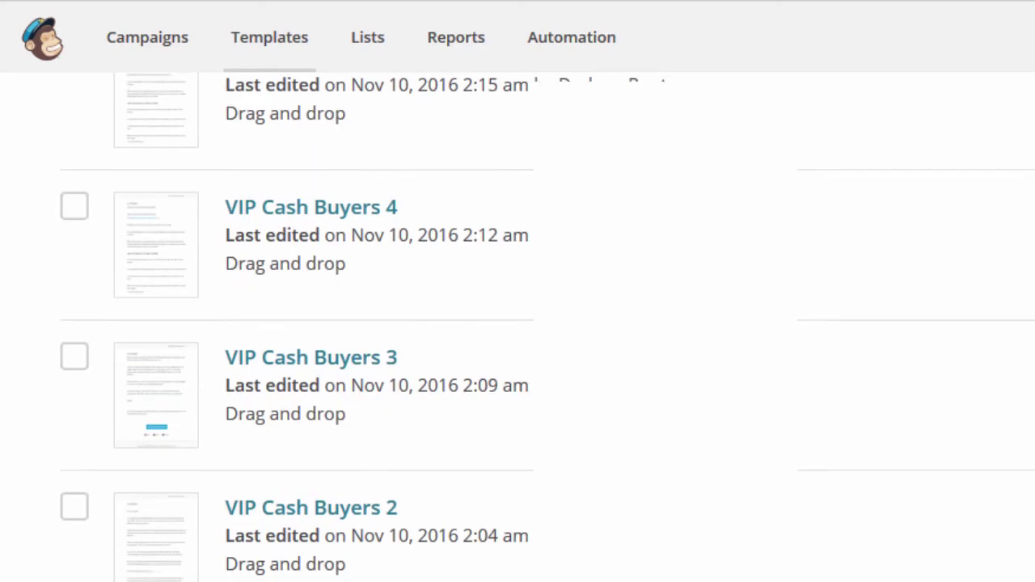
{"action": "scroll", "coordinate": [307, 331], "scroll_direction": "up", "scroll_amount": 5}
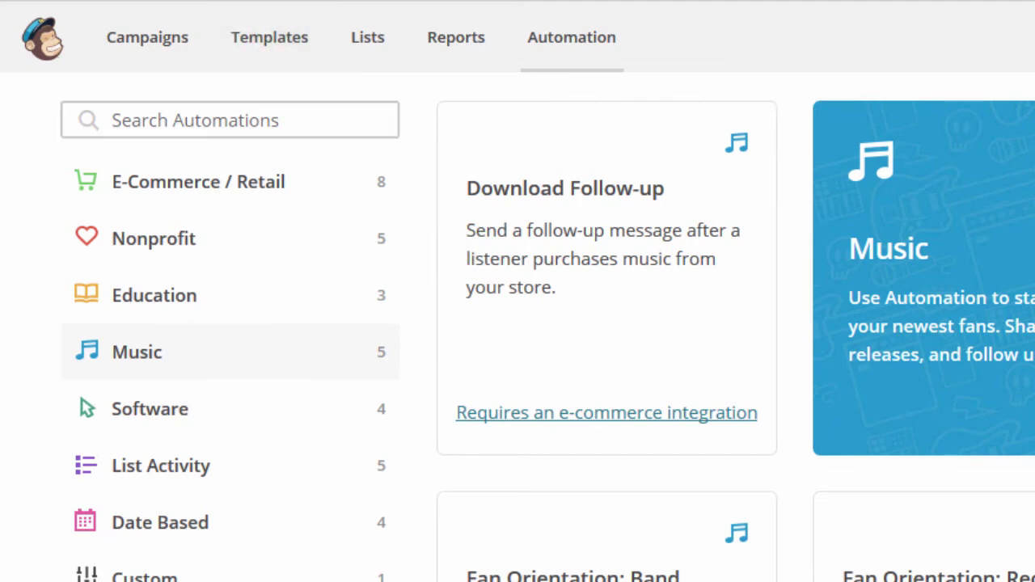
Step: Show the List Activity automations and look over the available workflows
{"action": "left_click", "coordinate": [275, 36]}
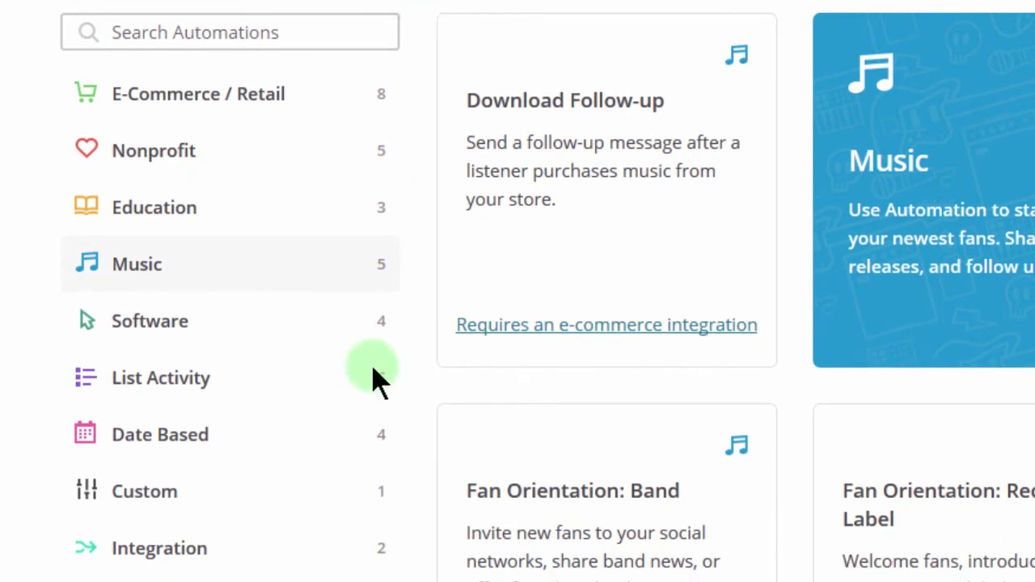
{"action": "left_click", "coordinate": [157, 388]}
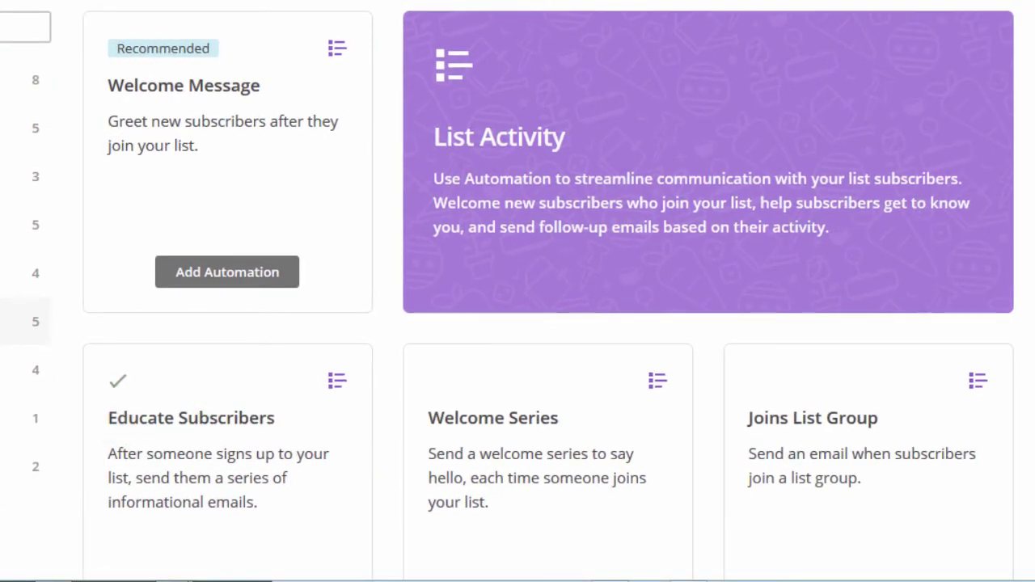
{"action": "scroll", "coordinate": [548, 291], "scroll_direction": "down", "scroll_amount": 3}
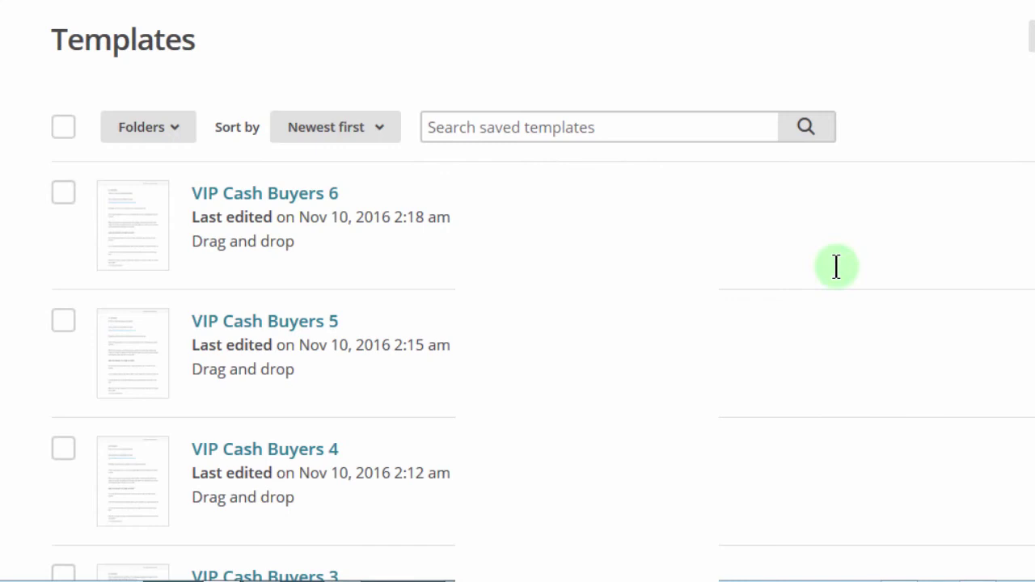
Step: Review the VIP Cash Buyers series in the saved templates list, down to the first email
{"action": "scroll", "coordinate": [517, 324], "scroll_direction": "down", "scroll_amount": 5}
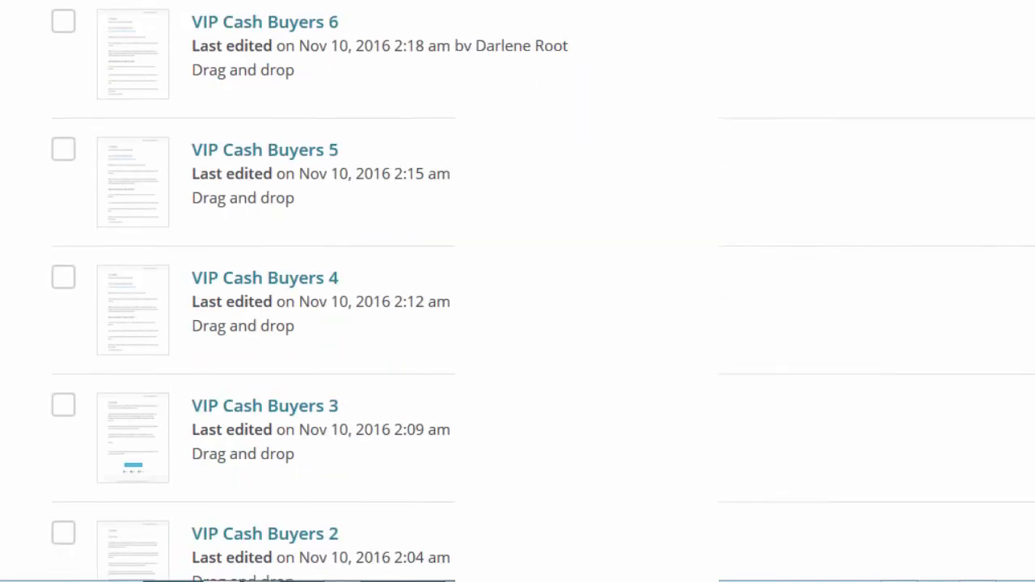
{"action": "scroll", "coordinate": [517, 323], "scroll_direction": "down", "scroll_amount": 1}
{"action": "scroll", "coordinate": [517, 324], "scroll_direction": "up", "scroll_amount": 1}
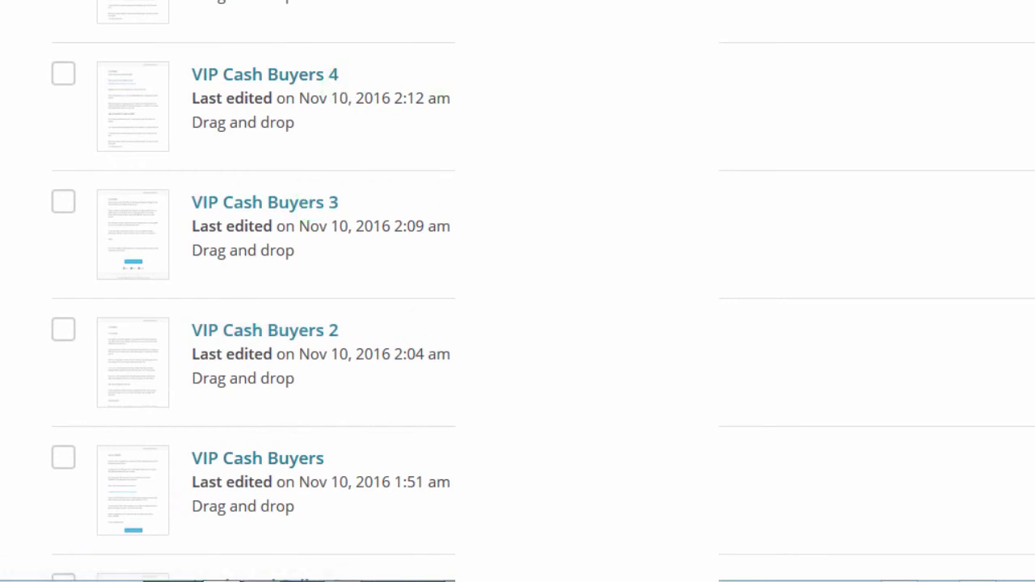
{"action": "scroll", "coordinate": [517, 291], "scroll_direction": "up", "scroll_amount": 5}
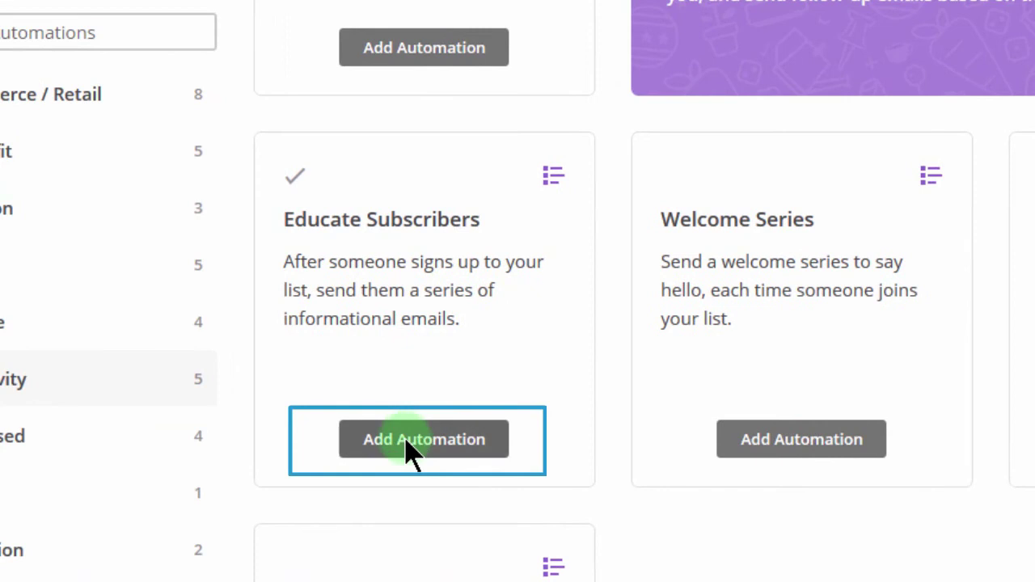
Step: Add an Educate Subscribers automation named Cash Buyers that uses the Cash Buyers list
{"action": "left_click", "coordinate": [407, 441]}
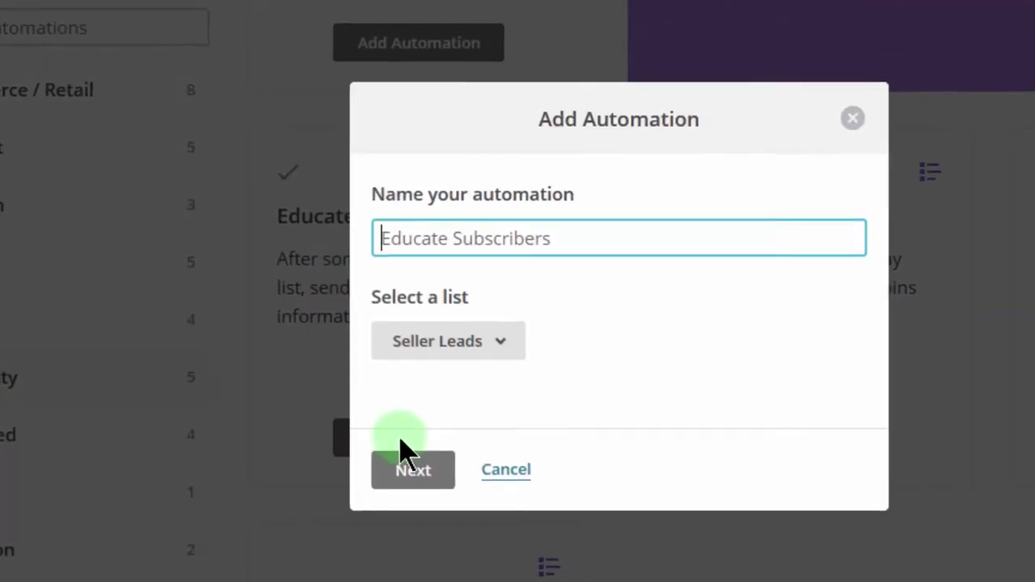
{"action": "left_click", "coordinate": [447, 231]}
{"action": "left_click", "coordinate": [447, 231]}
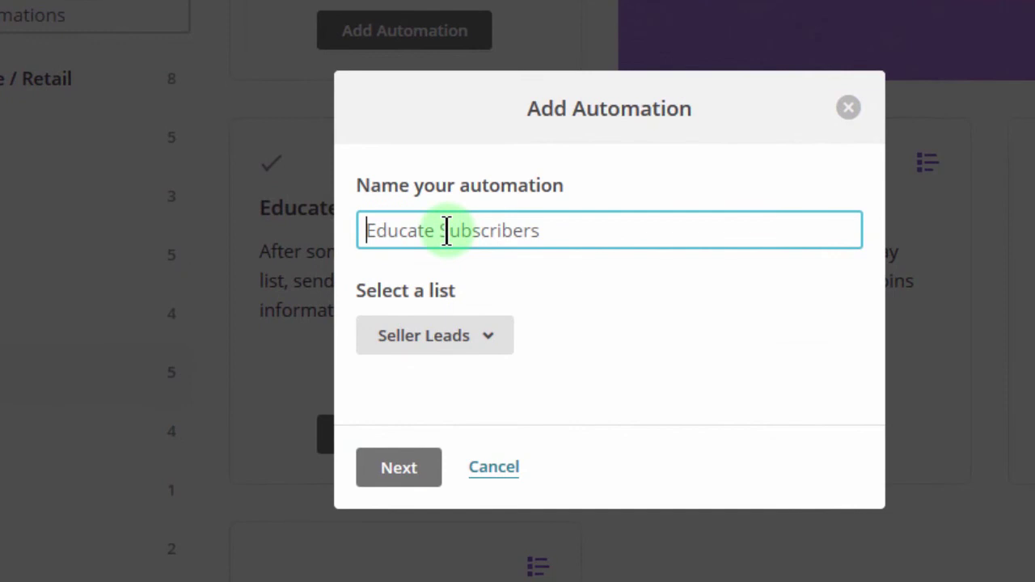
{"action": "type", "text": "Cash Buy"}
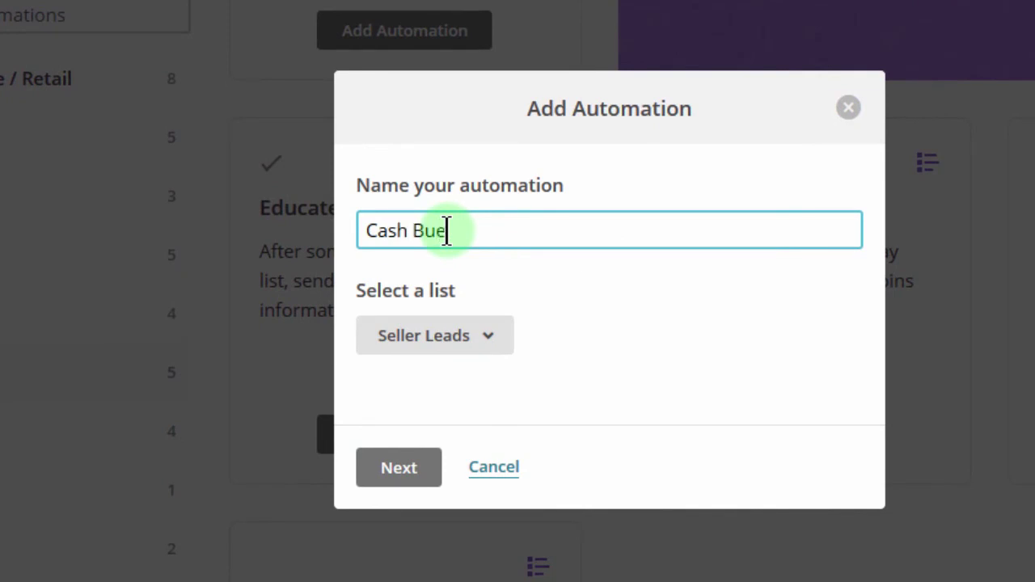
{"action": "type", "text": "ers"}
{"action": "left_click", "coordinate": [490, 333]}
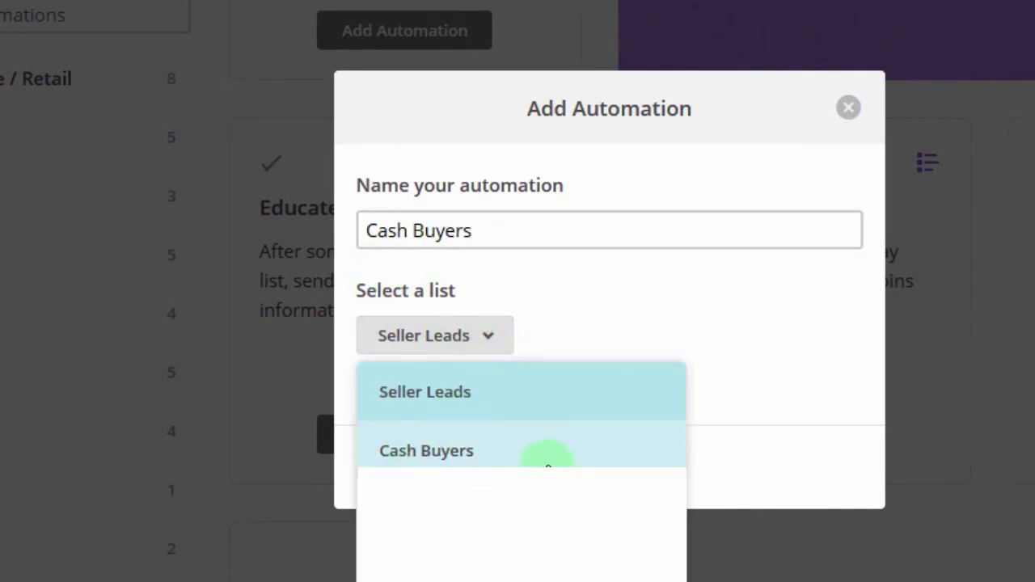
{"action": "left_click", "coordinate": [444, 456]}
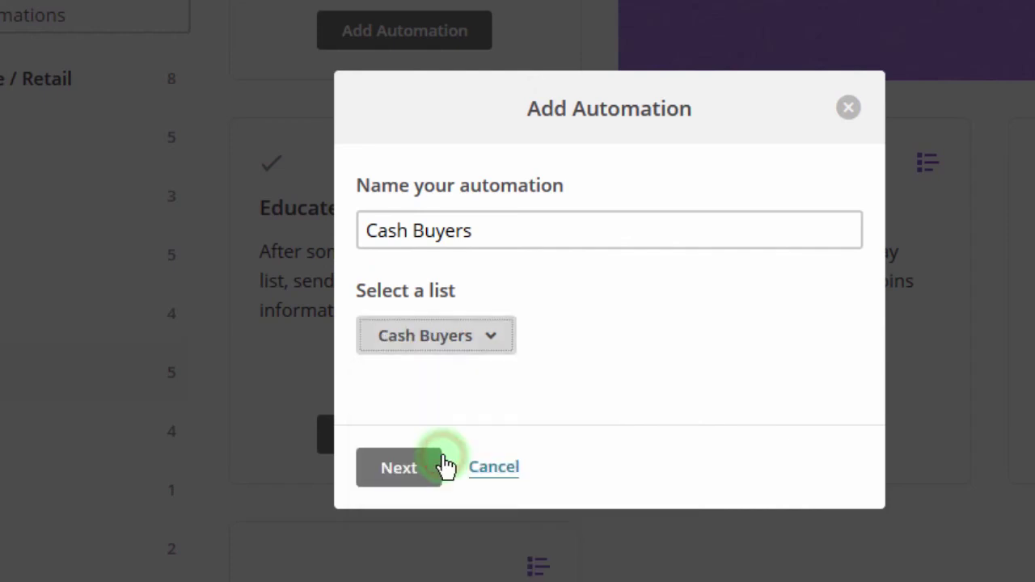
{"action": "left_click", "coordinate": [397, 473]}
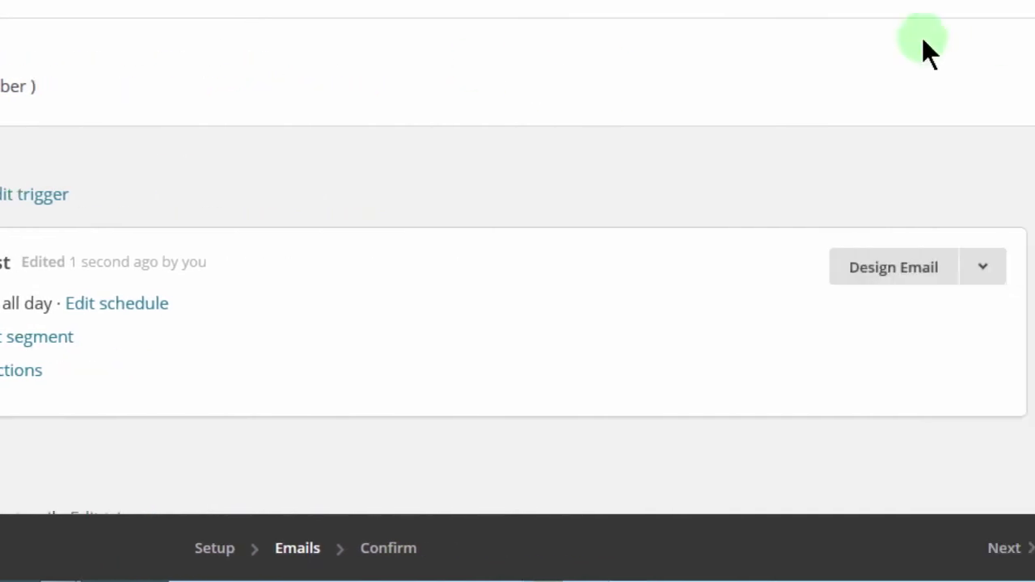
Step: Review the emails in the Cash Buyers workflow along with their triggers, schedules and design options
{"action": "scroll", "coordinate": [518, 258], "scroll_direction": "down", "scroll_amount": 5}
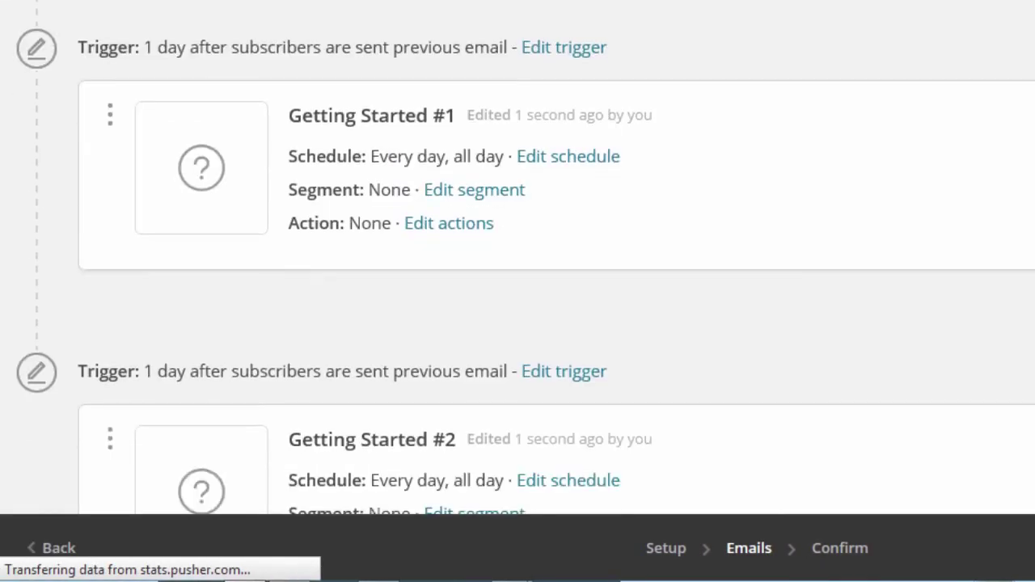
{"action": "scroll", "coordinate": [517, 259], "scroll_direction": "down", "scroll_amount": 5}
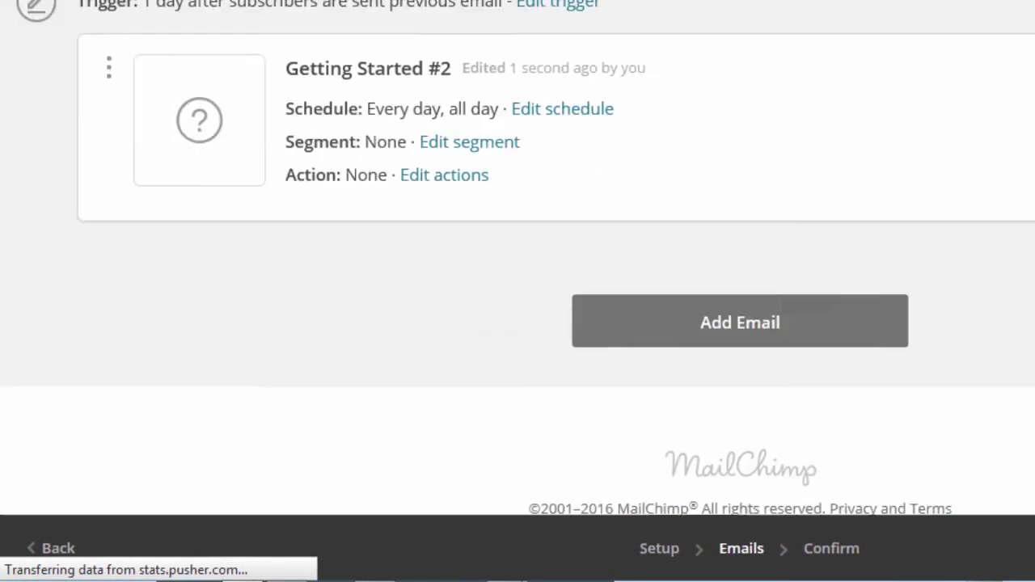
{"action": "scroll", "coordinate": [518, 259], "scroll_direction": "up", "scroll_amount": 1}
{"action": "scroll", "coordinate": [518, 291], "scroll_direction": "up", "scroll_amount": 4}
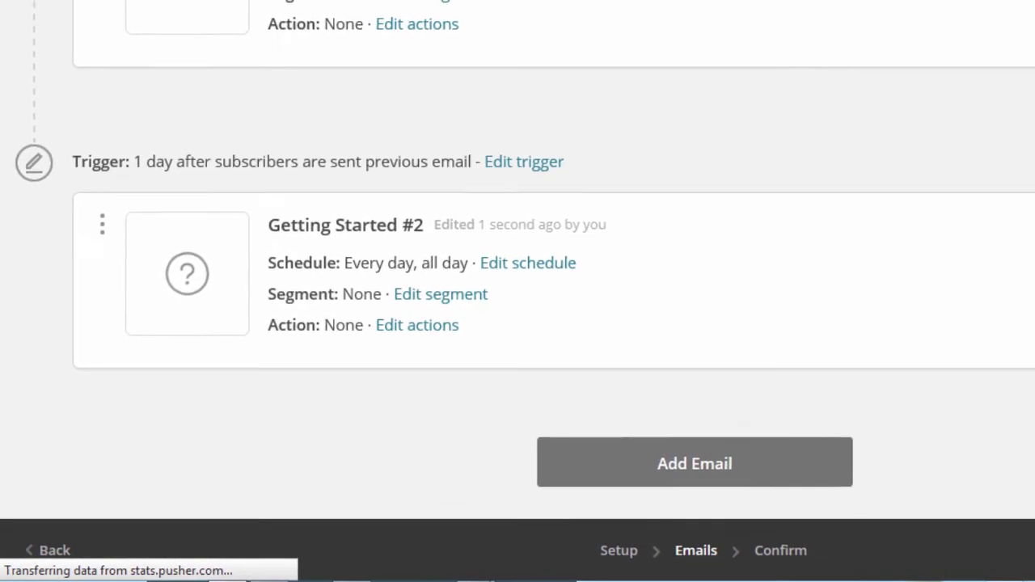
{"action": "scroll", "coordinate": [518, 291], "scroll_direction": "up", "scroll_amount": 5}
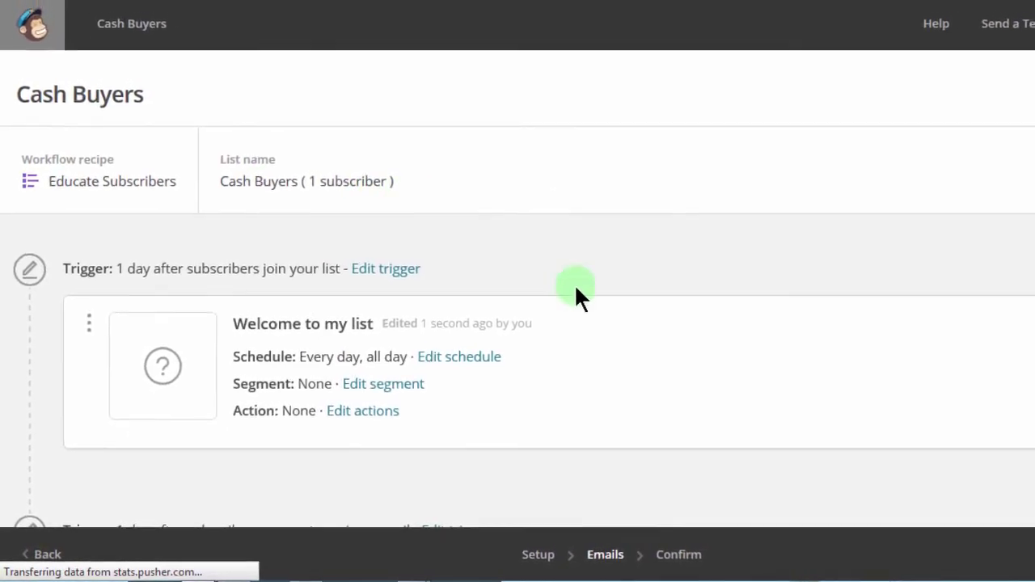
{"action": "scroll", "coordinate": [1031, 164], "scroll_direction": "down", "scroll_amount": 4}
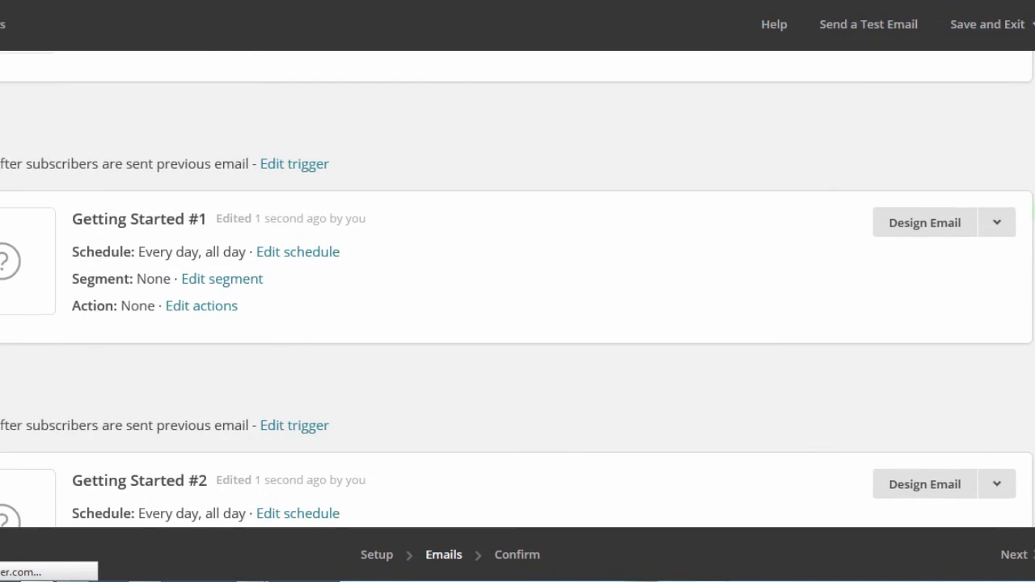
{"action": "scroll", "coordinate": [1032, 165], "scroll_direction": "up", "scroll_amount": 5}
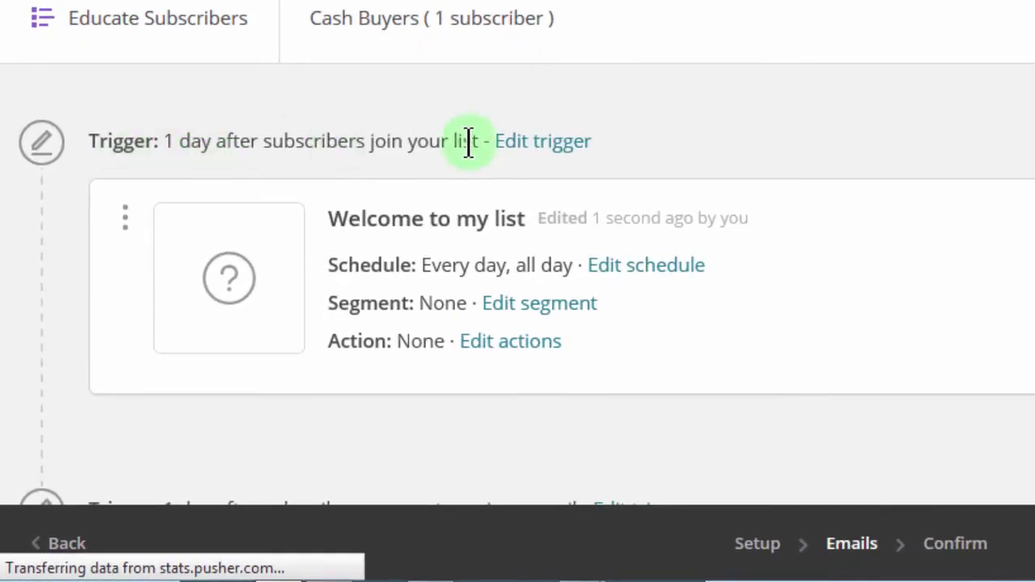
Step: Set the Welcome to my list email's signup trigger to immediately, enable triggering when subscribers are imported, and update the trigger
{"action": "left_click", "coordinate": [544, 145]}
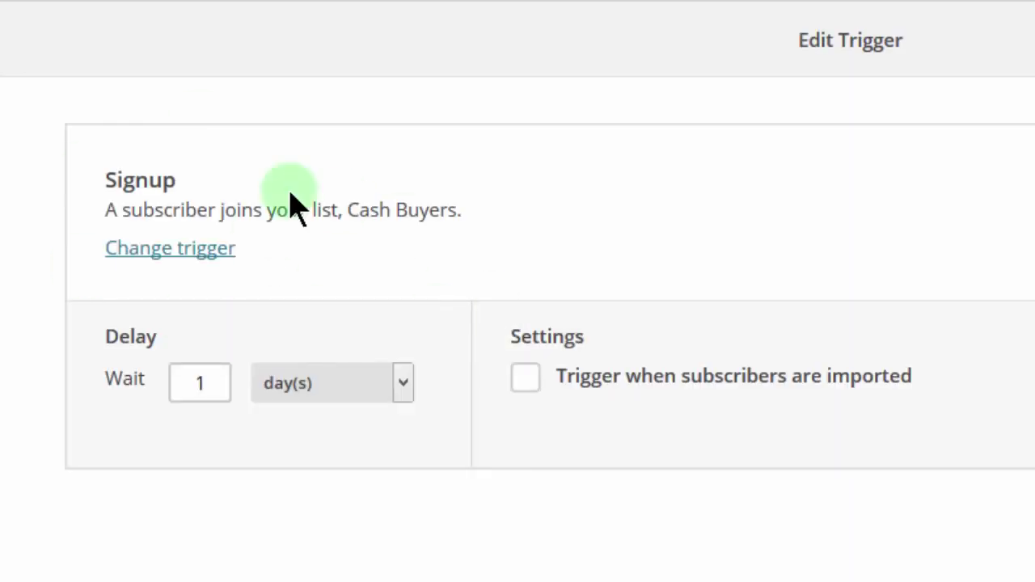
{"action": "left_click_drag", "start_coordinate": [106, 178], "coordinate": [208, 185]}
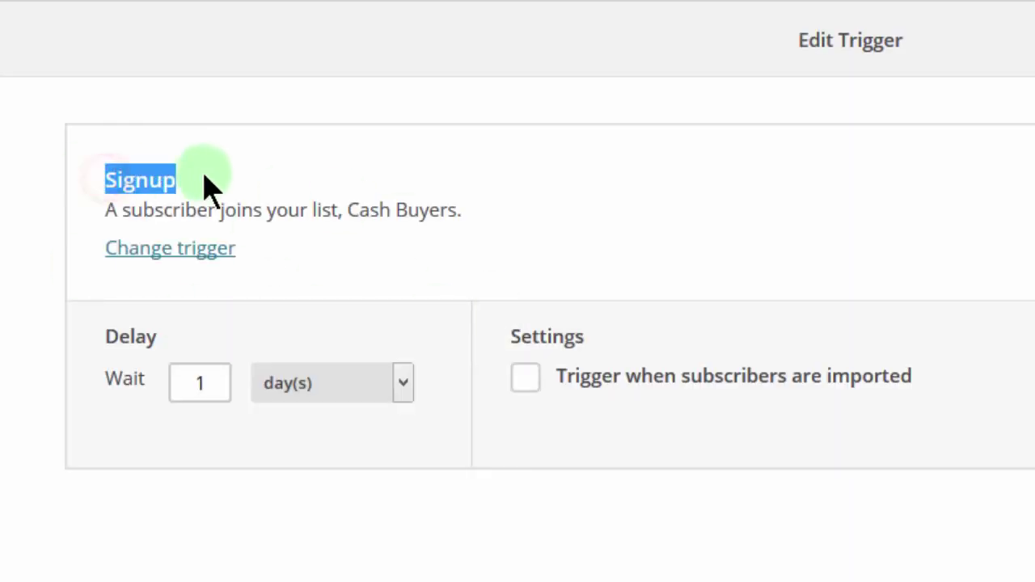
{"action": "left_click", "coordinate": [291, 252]}
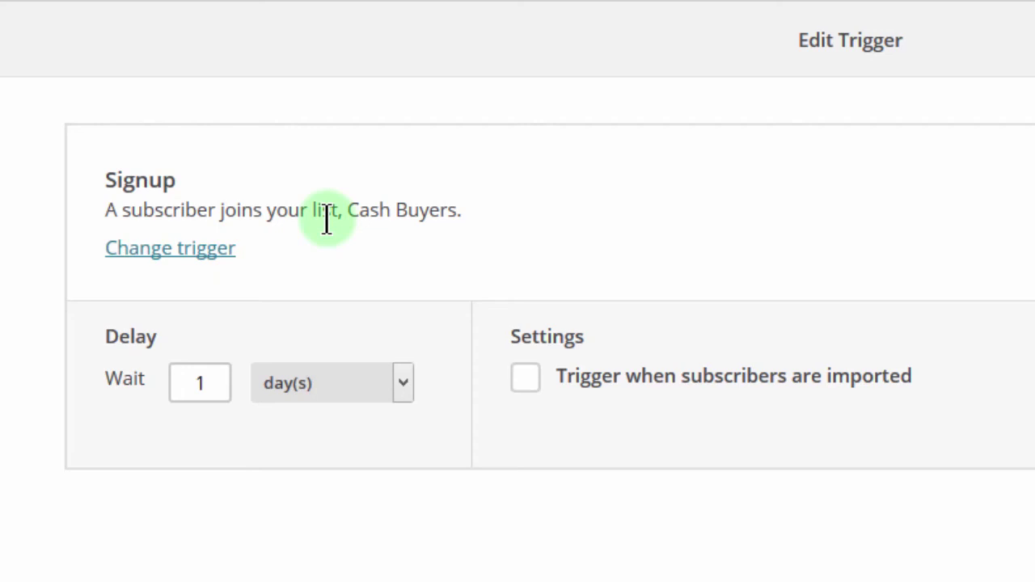
{"action": "left_click", "coordinate": [210, 382]}
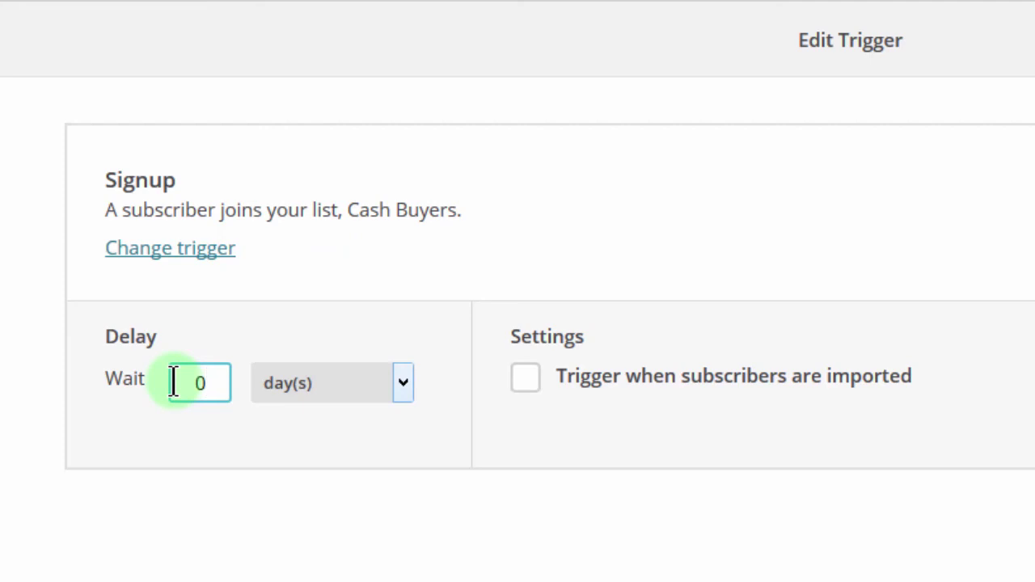
{"action": "left_click", "coordinate": [404, 380]}
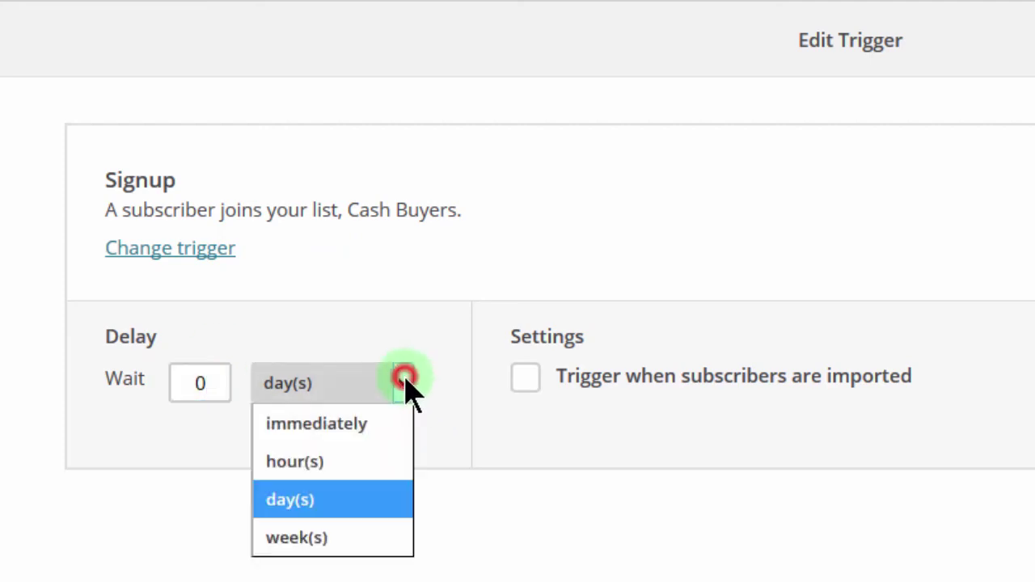
{"action": "left_click", "coordinate": [356, 433]}
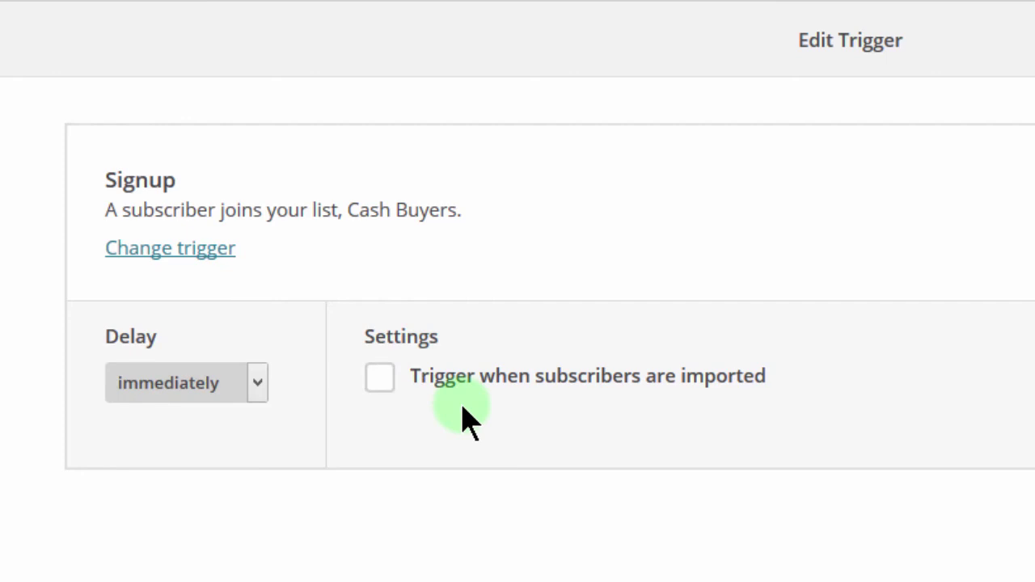
{"action": "left_click", "coordinate": [381, 394]}
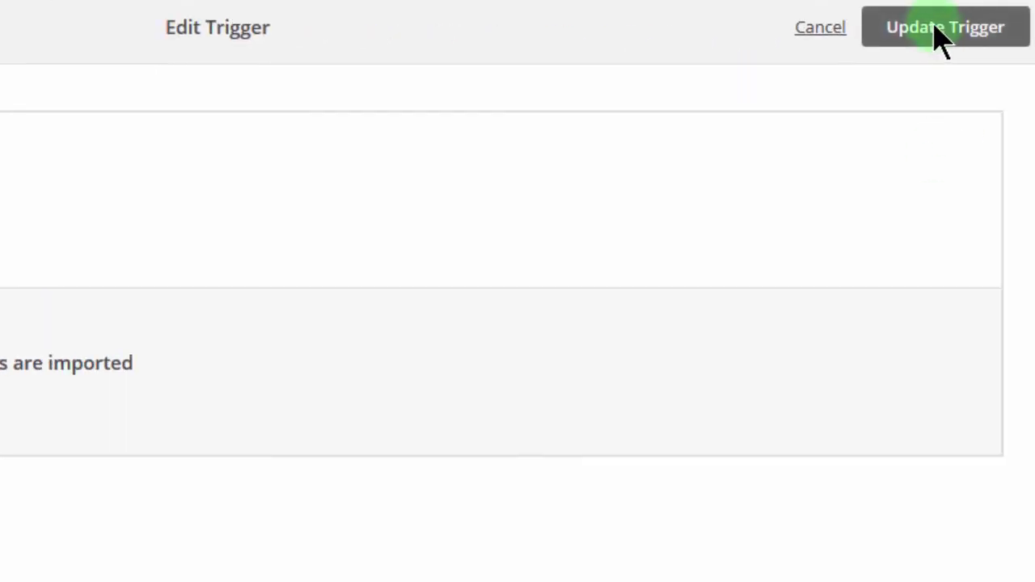
{"action": "left_click", "coordinate": [938, 38]}
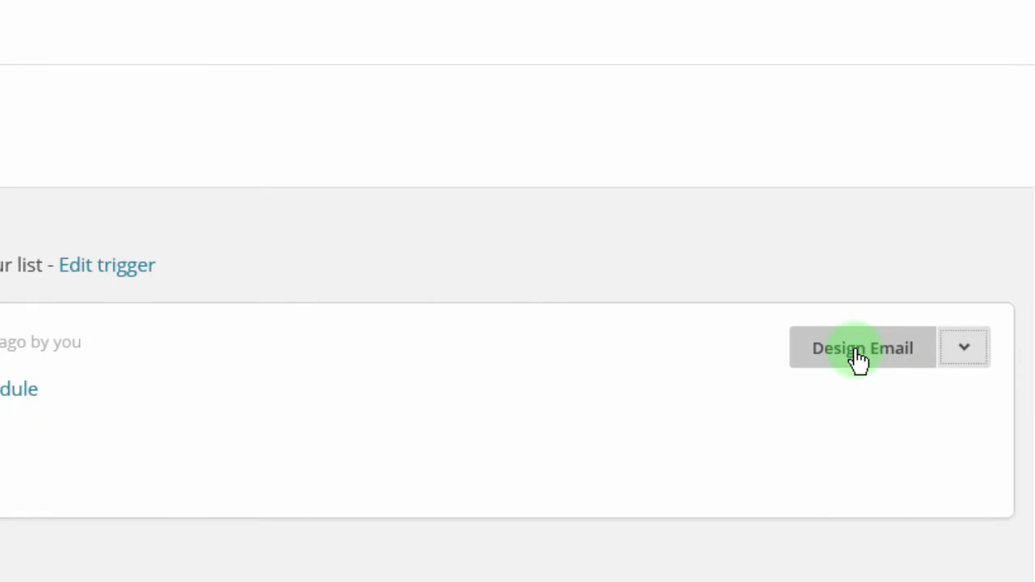
Step: Name the Welcome to my list email Smart Investors Leverage Their Time and continue from its email information to template selection
{"action": "left_click", "coordinate": [859, 359]}
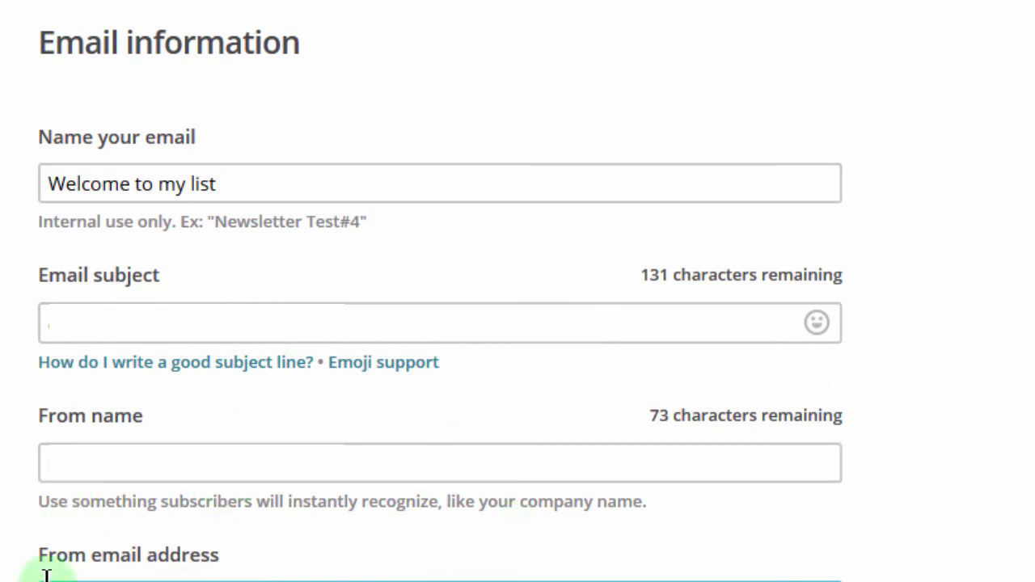
{"action": "scroll", "coordinate": [224, 558], "scroll_direction": "down", "scroll_amount": 1}
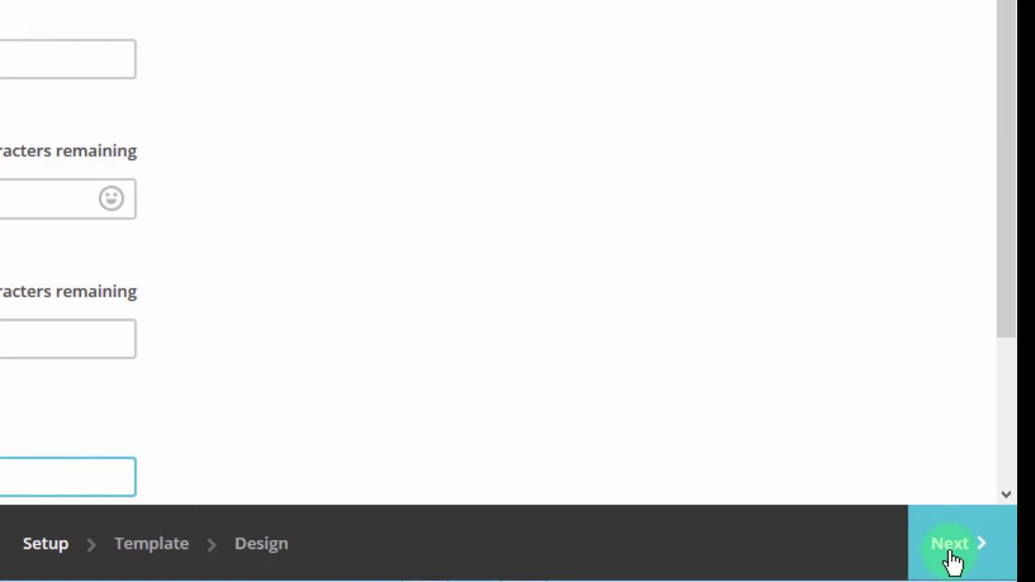
{"action": "left_click", "coordinate": [953, 562]}
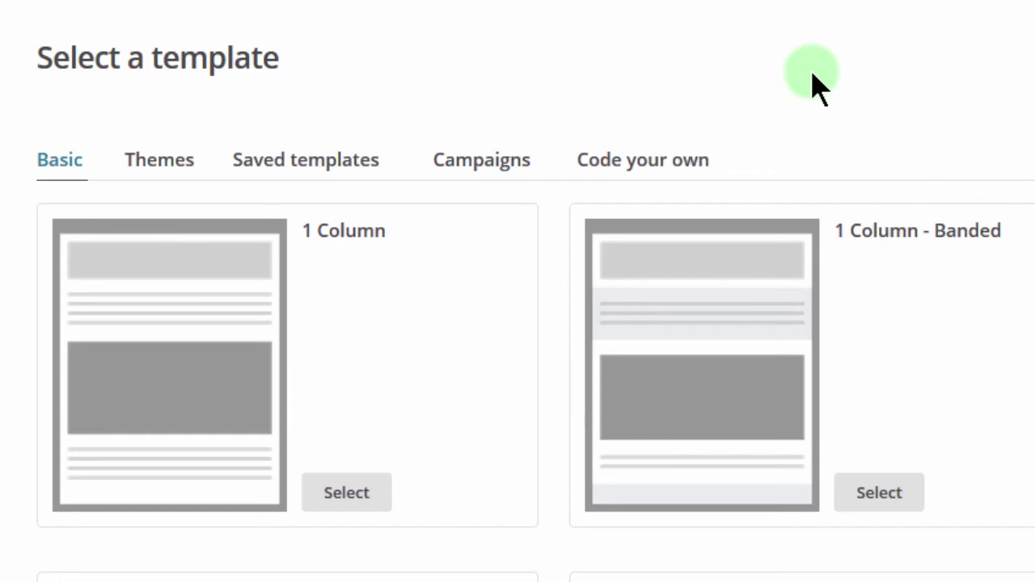
Step: Apply the saved VIP Cash Buyers template to the first email and save its design
{"action": "left_click", "coordinate": [298, 168]}
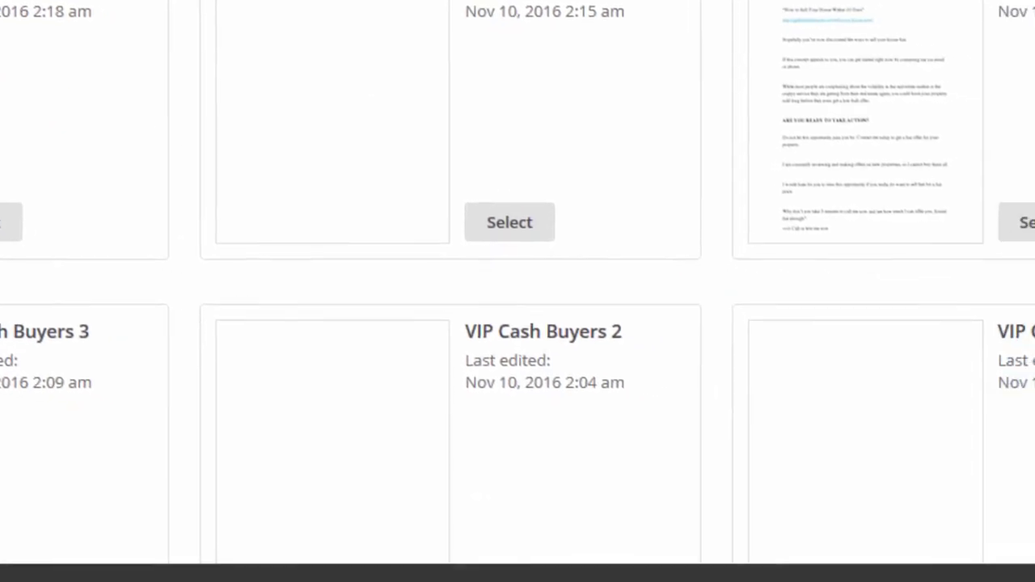
{"action": "mouse_move", "coordinate": [1030, 73]}
{"action": "left_mouse_down"}
{"action": "mouse_move", "coordinate": [1030, 18]}
{"action": "mouse_move", "coordinate": [1031, 115]}
{"action": "left_mouse_up"}
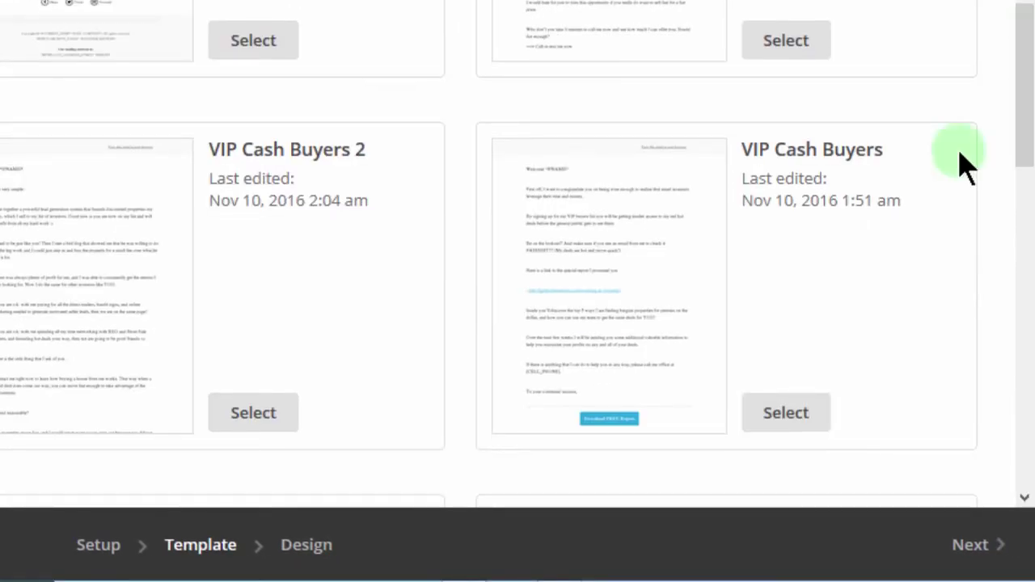
{"action": "left_click", "coordinate": [789, 414]}
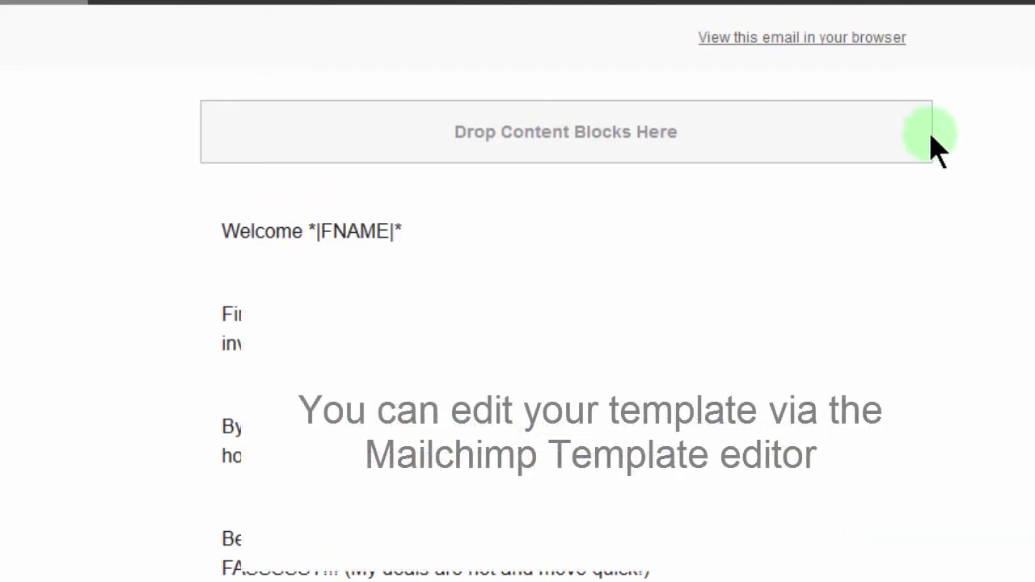
{"action": "left_click_drag", "start_coordinate": [871, 69], "coordinate": [571, 35]}
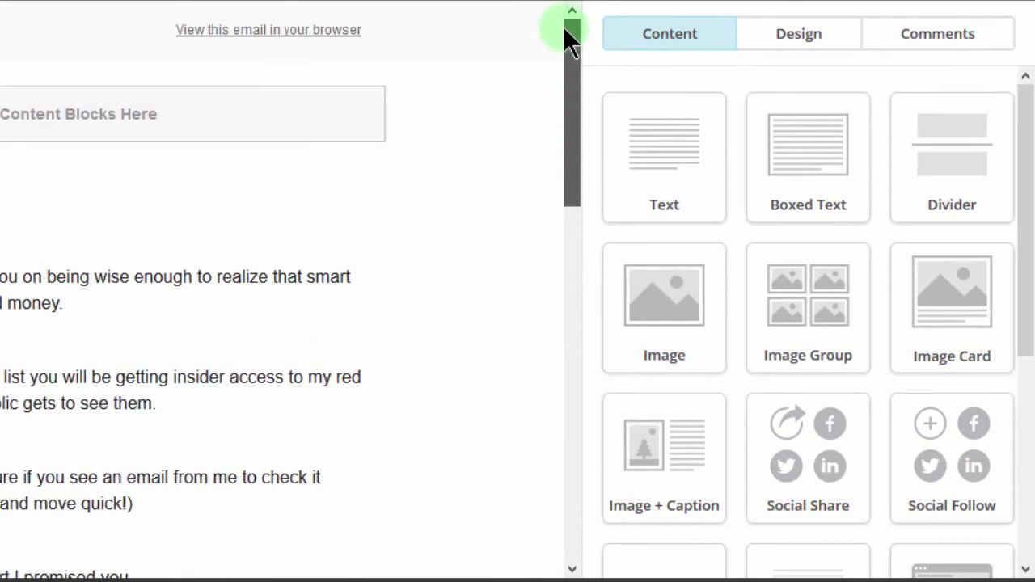
{"action": "mouse_move", "coordinate": [194, 246]}
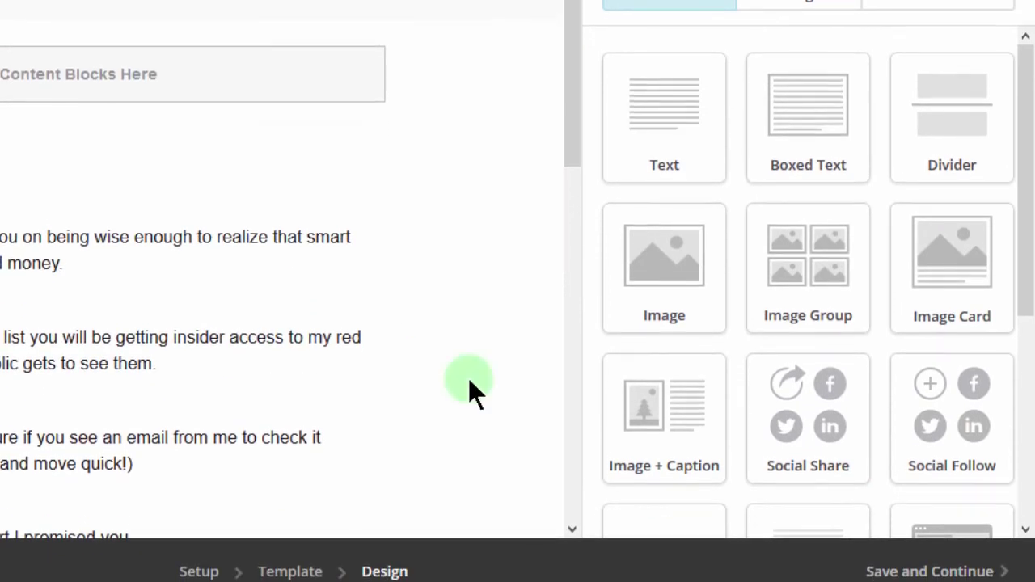
{"action": "left_click", "coordinate": [930, 566]}
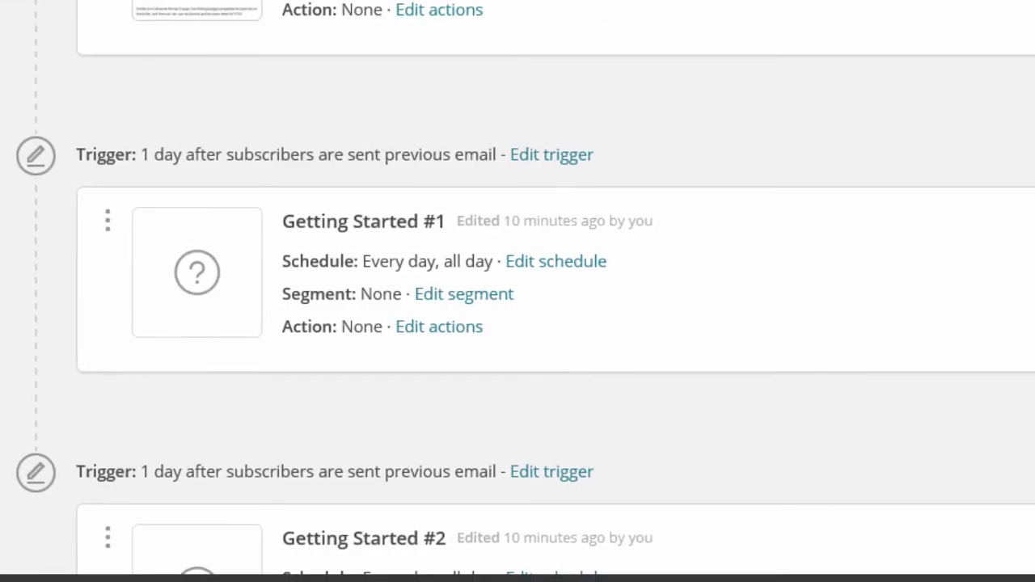
Step: Review the Cash Buyers workflow emails and their triggers, from the first email to the end of the series
{"action": "scroll", "coordinate": [517, 291], "scroll_direction": "down", "scroll_amount": 4}
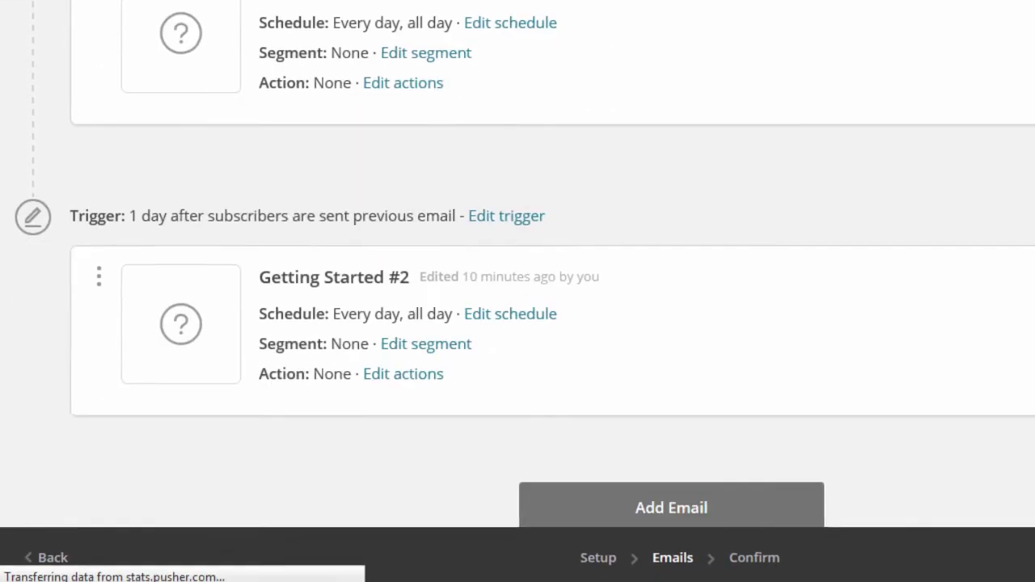
{"action": "scroll", "coordinate": [518, 259], "scroll_direction": "down", "scroll_amount": 1}
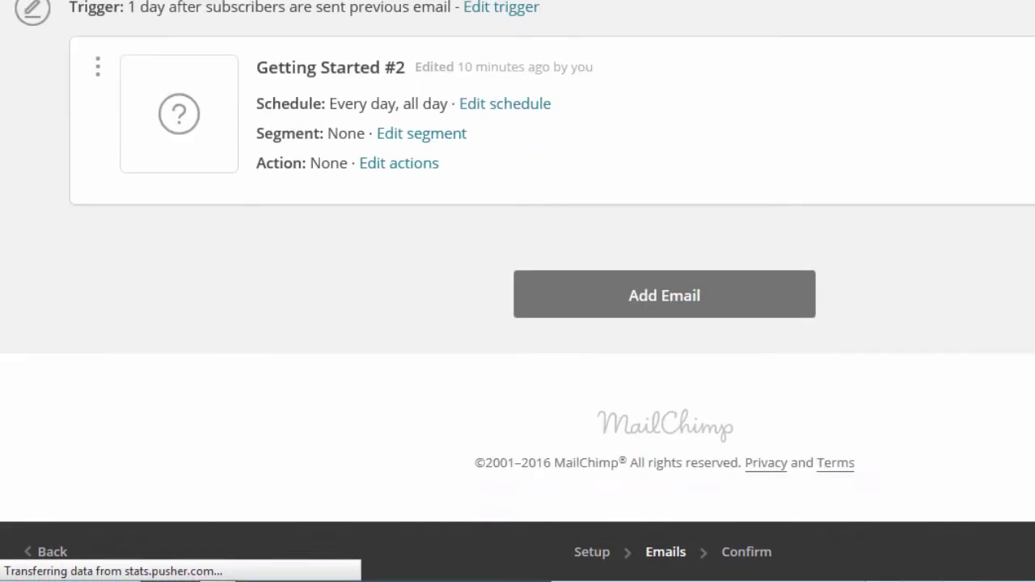
{"action": "scroll", "coordinate": [518, 259], "scroll_direction": "up", "scroll_amount": 10}
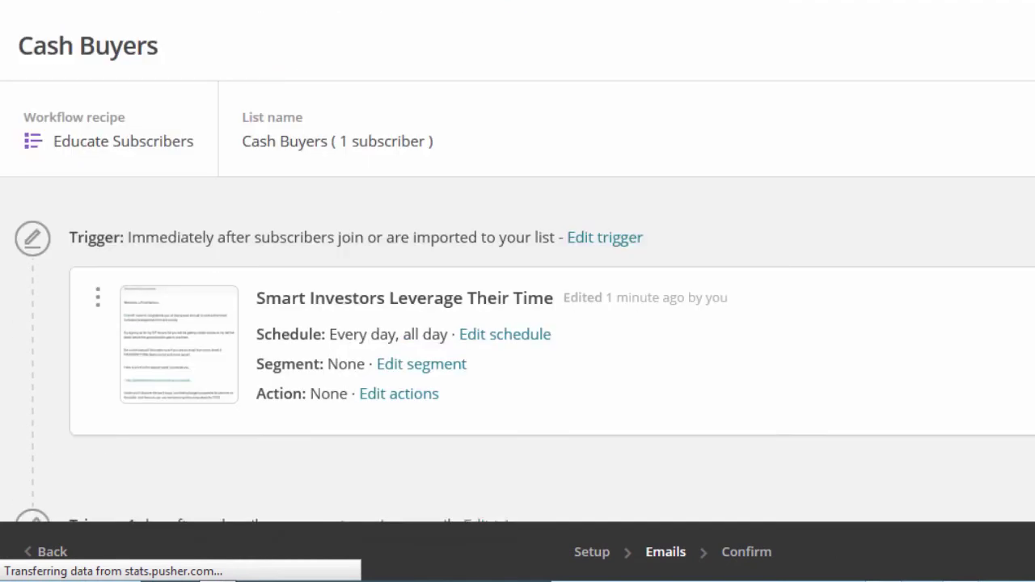
{"action": "scroll", "coordinate": [518, 292], "scroll_direction": "down", "scroll_amount": 5}
{"action": "scroll", "coordinate": [517, 291], "scroll_direction": "up", "scroll_amount": 1}
{"action": "scroll", "coordinate": [517, 291], "scroll_direction": "down", "scroll_amount": 2}
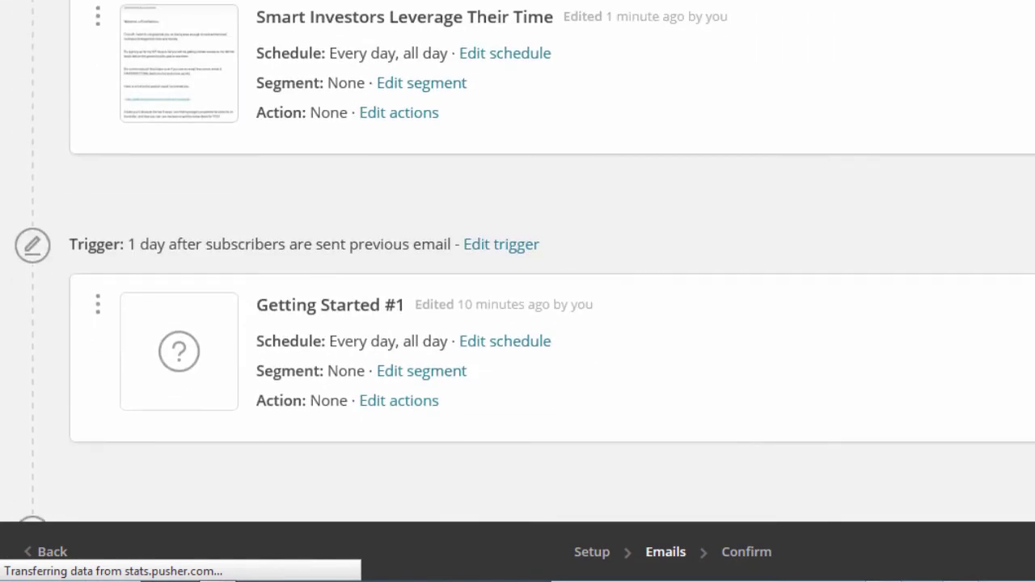
{"action": "scroll", "coordinate": [518, 259], "scroll_direction": "down", "scroll_amount": 1}
{"action": "scroll", "coordinate": [518, 259], "scroll_direction": "up", "scroll_amount": 6}
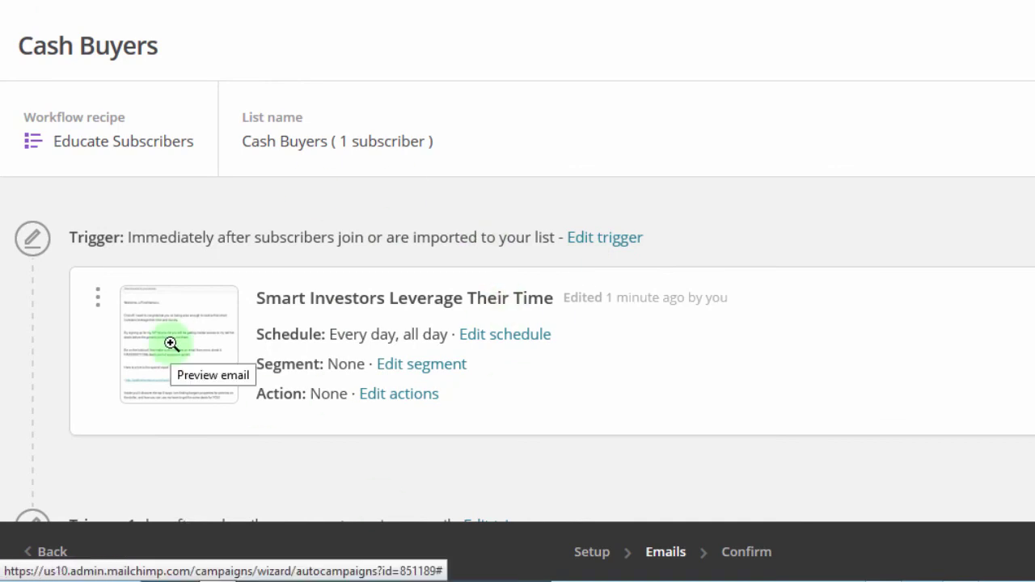
Step: Set the Getting Started #1 email's trigger delay to 2 days after the previous email and update the trigger
{"action": "scroll", "coordinate": [702, 212], "scroll_direction": "down", "scroll_amount": 5}
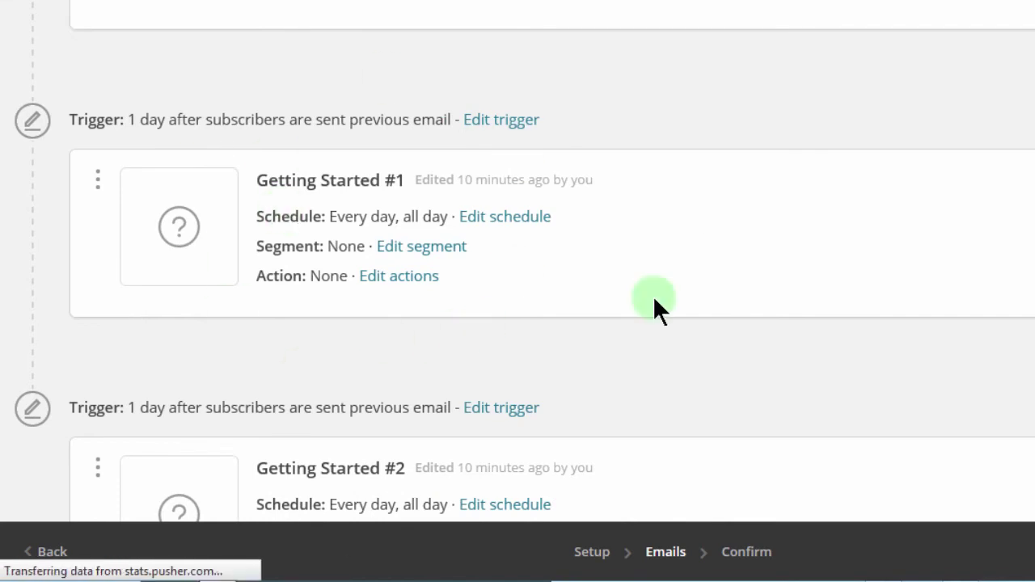
{"action": "left_click", "coordinate": [499, 126]}
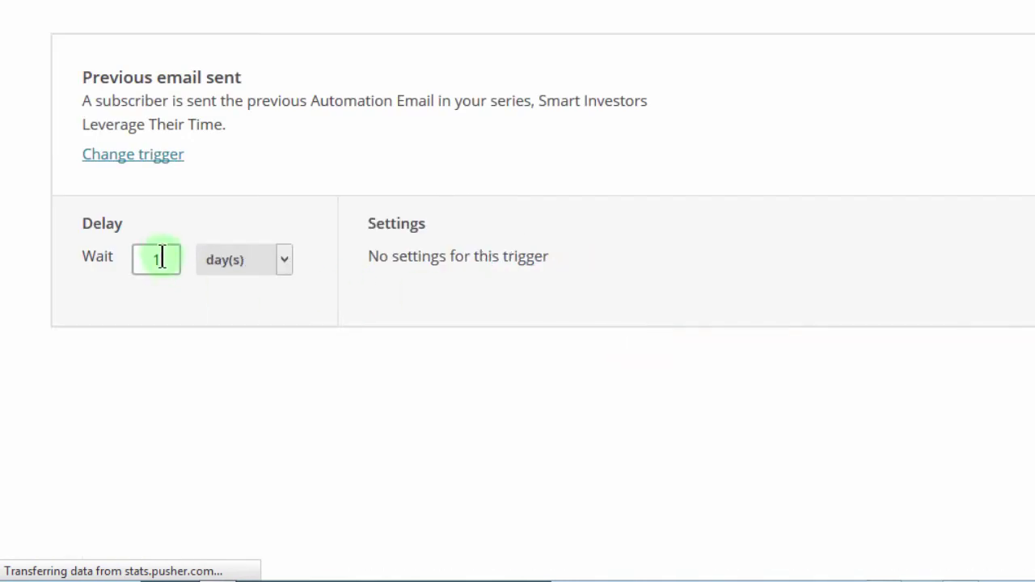
{"action": "left_click_drag", "start_coordinate": [162, 257], "coordinate": [121, 255]}
{"action": "left_click", "coordinate": [259, 305]}
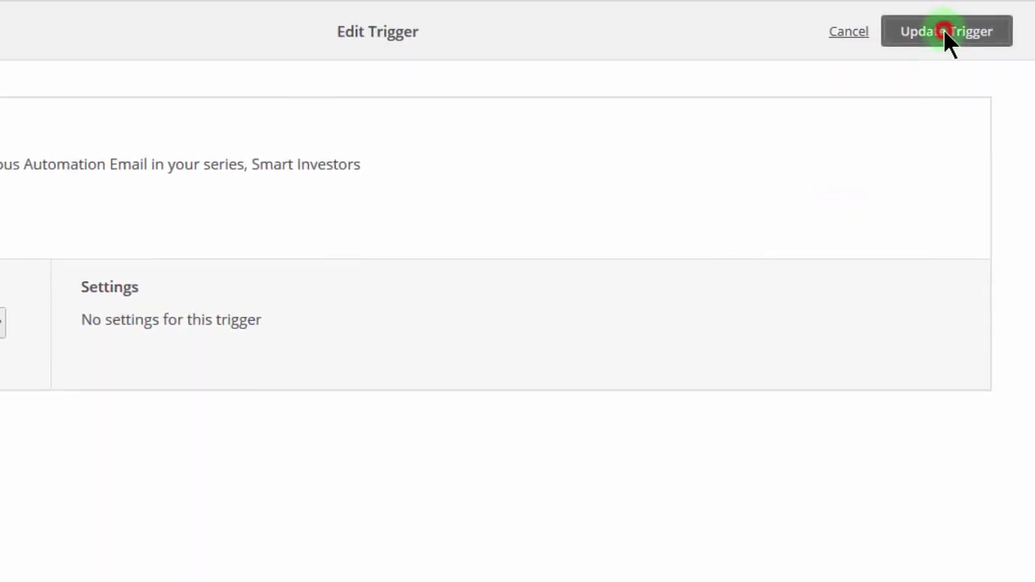
{"action": "left_click", "coordinate": [944, 29]}
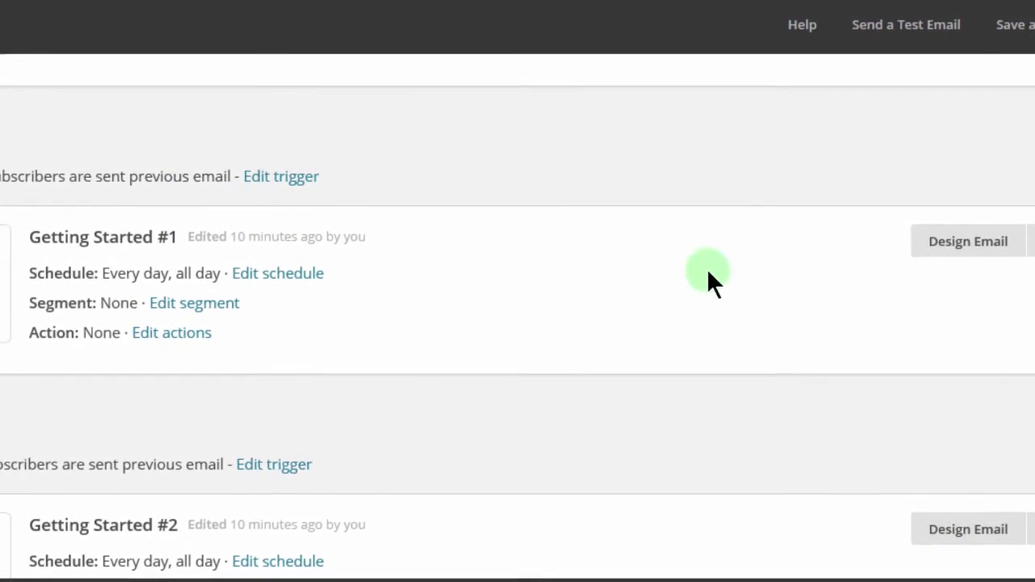
Step: Name the Getting Started #1 email "Want to know my secret to real estate success?" and continue to its template selection
{"action": "left_click", "coordinate": [954, 242]}
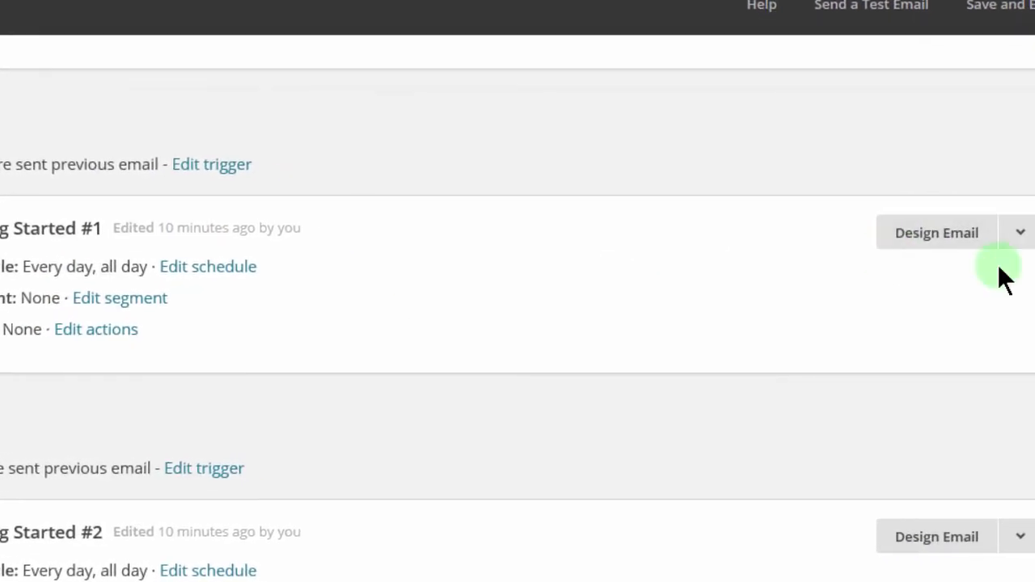
{"action": "left_click", "coordinate": [943, 236]}
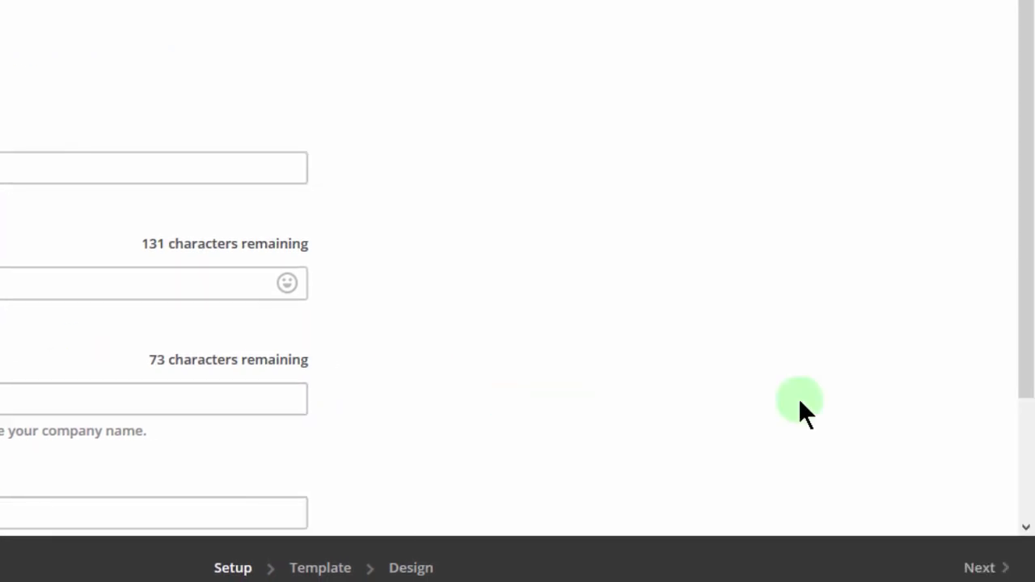
{"action": "left_click", "coordinate": [980, 569]}
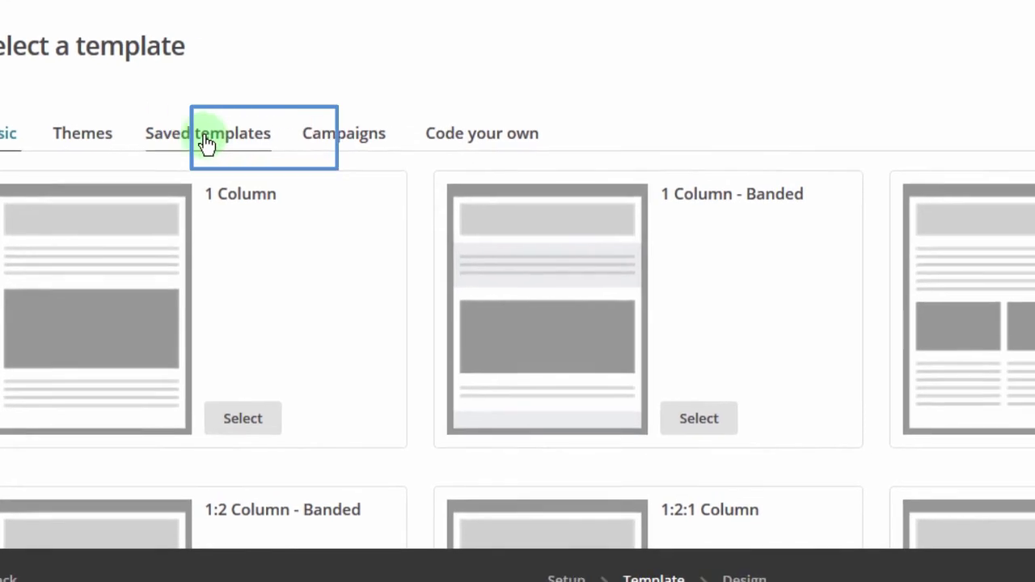
Step: Apply the saved VIP Cash Buyers 2 template to the second email and save its design
{"action": "left_click", "coordinate": [207, 142]}
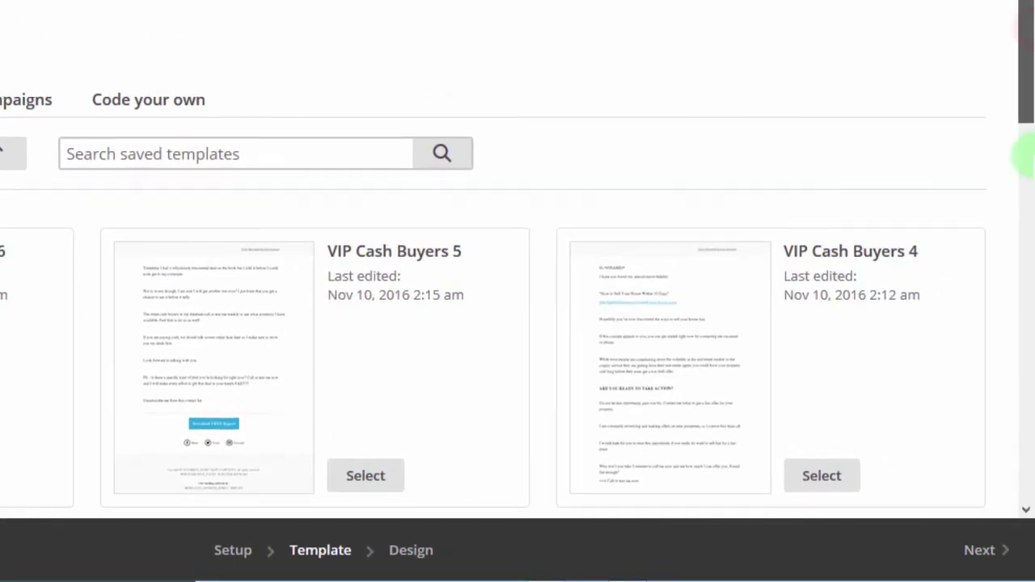
{"action": "scroll", "coordinate": [372, 126], "scroll_direction": "down", "scroll_amount": 5}
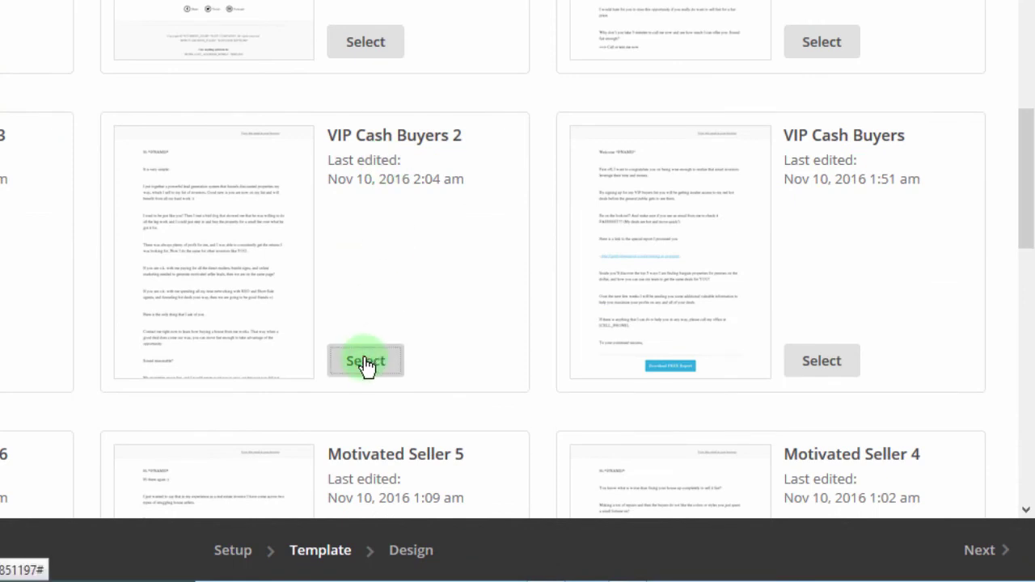
{"action": "left_click", "coordinate": [366, 361]}
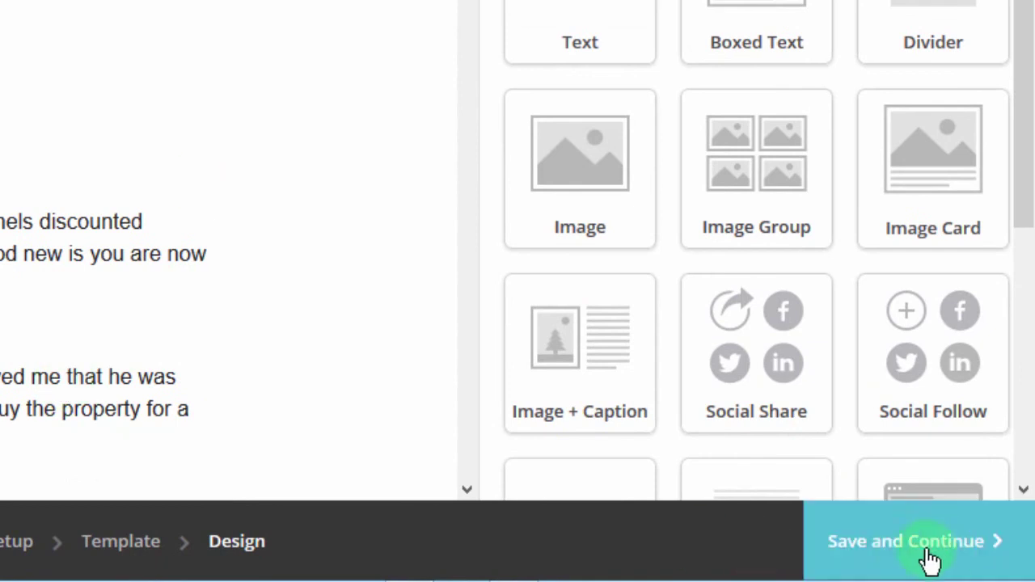
{"action": "left_click", "coordinate": [906, 549]}
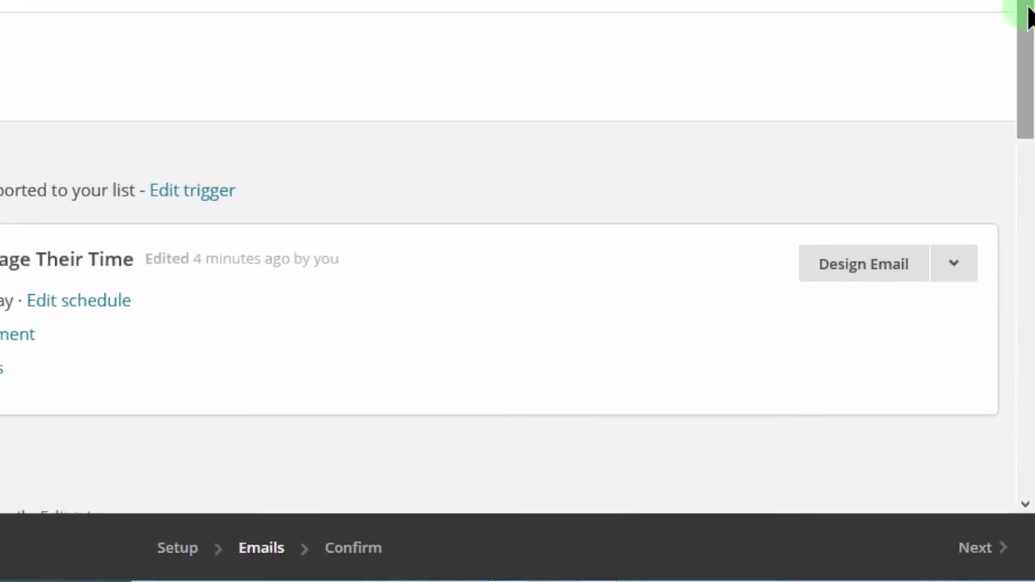
Step: Set the Getting Started #2 email's trigger delay to 6 days after the previous email and update the trigger
{"action": "left_click_drag", "start_coordinate": [1030, 16], "coordinate": [1027, 136]}
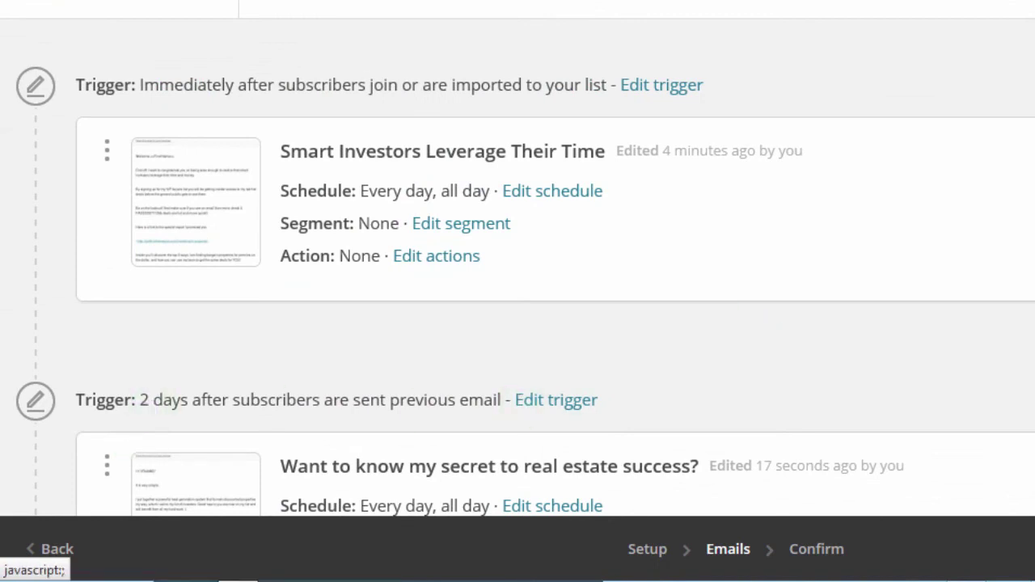
{"action": "scroll", "coordinate": [518, 259], "scroll_direction": "down", "scroll_amount": 5}
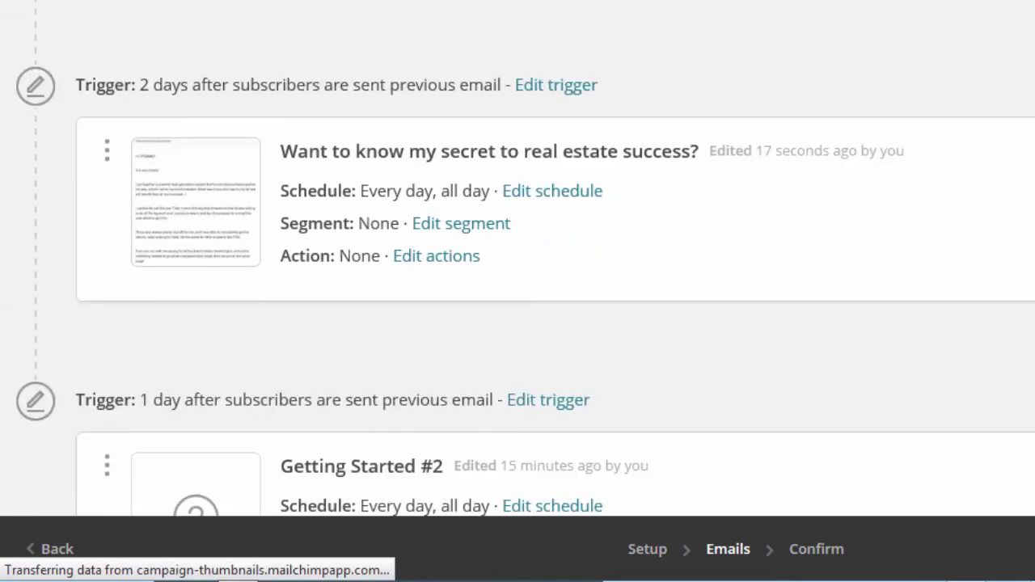
{"action": "scroll", "coordinate": [520, 146], "scroll_direction": "down", "scroll_amount": 1}
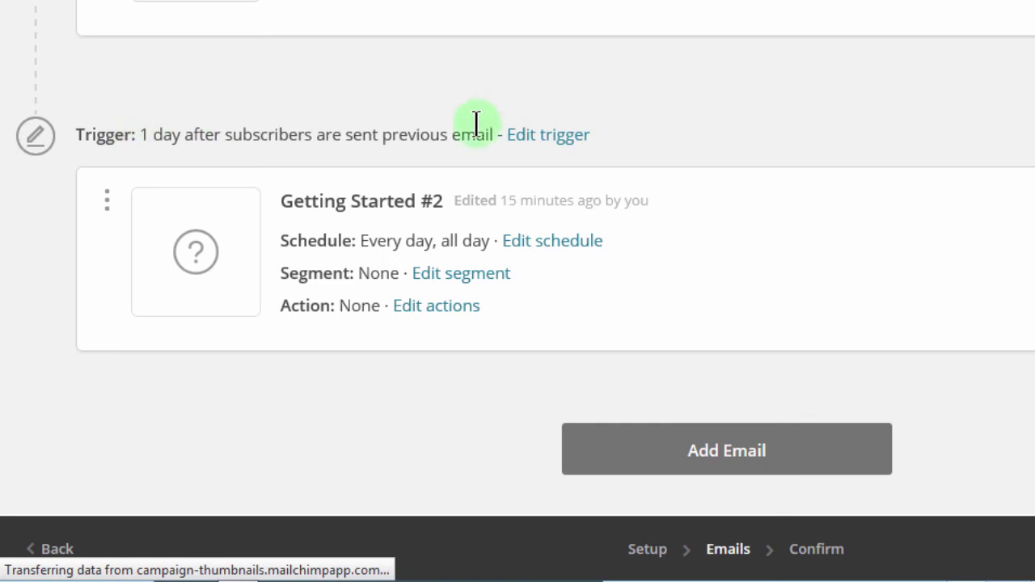
{"action": "left_click", "coordinate": [542, 138]}
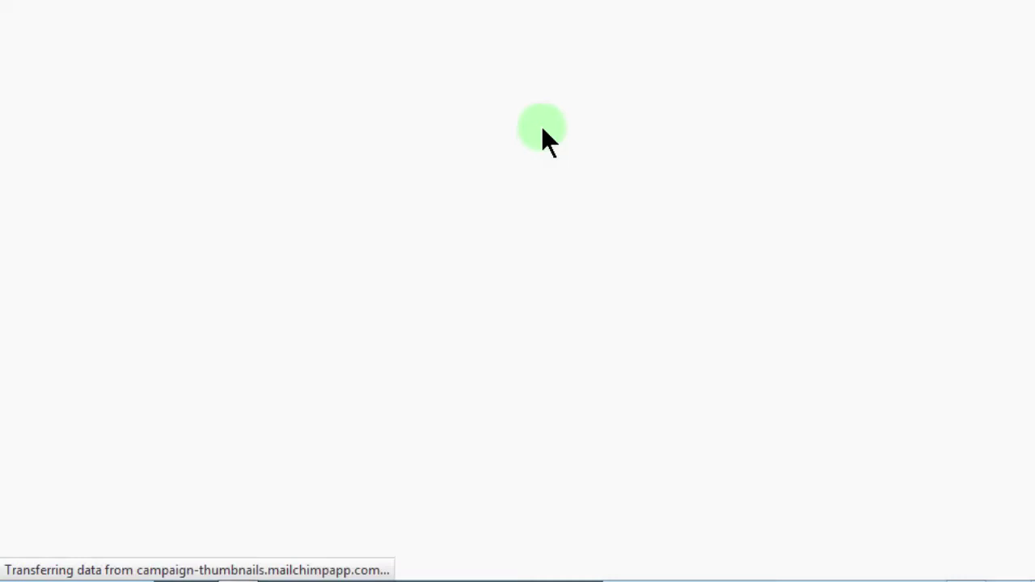
{"action": "left_click_drag", "start_coordinate": [187, 232], "coordinate": [132, 226]}
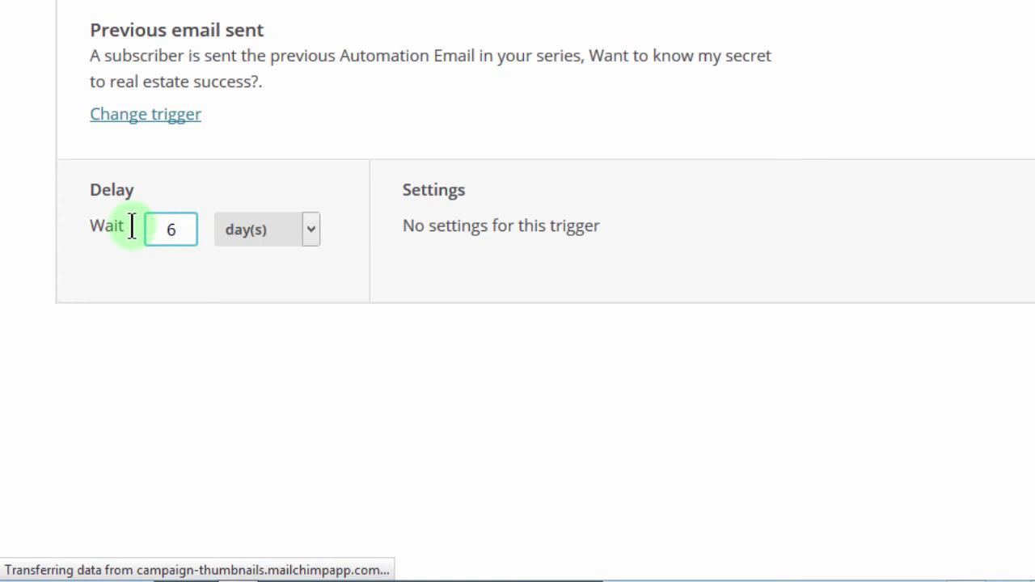
{"action": "type", "text": "6"}
{"action": "left_click", "coordinate": [927, 38]}
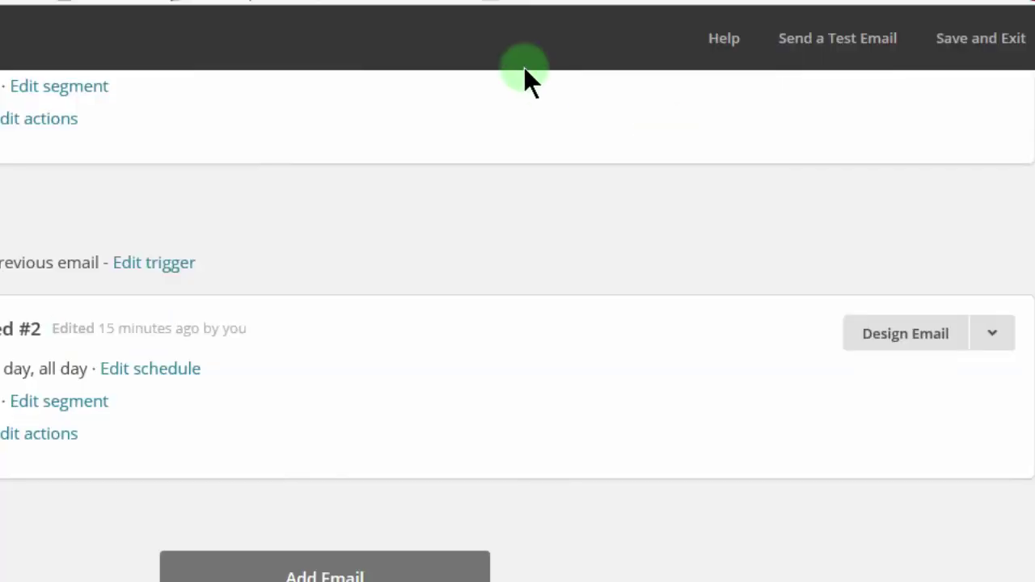
Step: Design the Getting Started #2 email from a saved template and save it to the workflow
{"action": "left_click", "coordinate": [903, 331]}
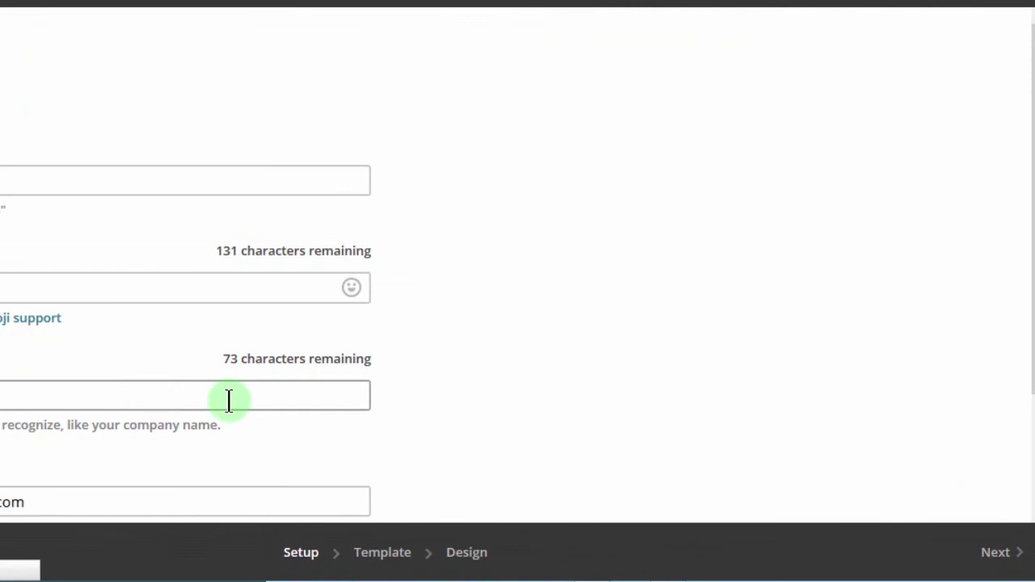
{"action": "left_click", "coordinate": [998, 558]}
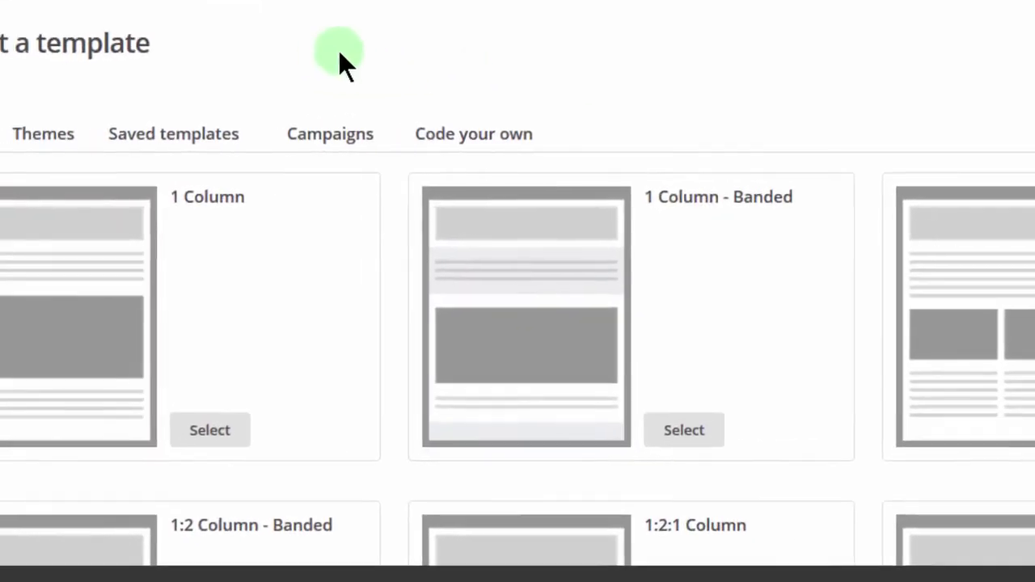
{"action": "left_click", "coordinate": [182, 133]}
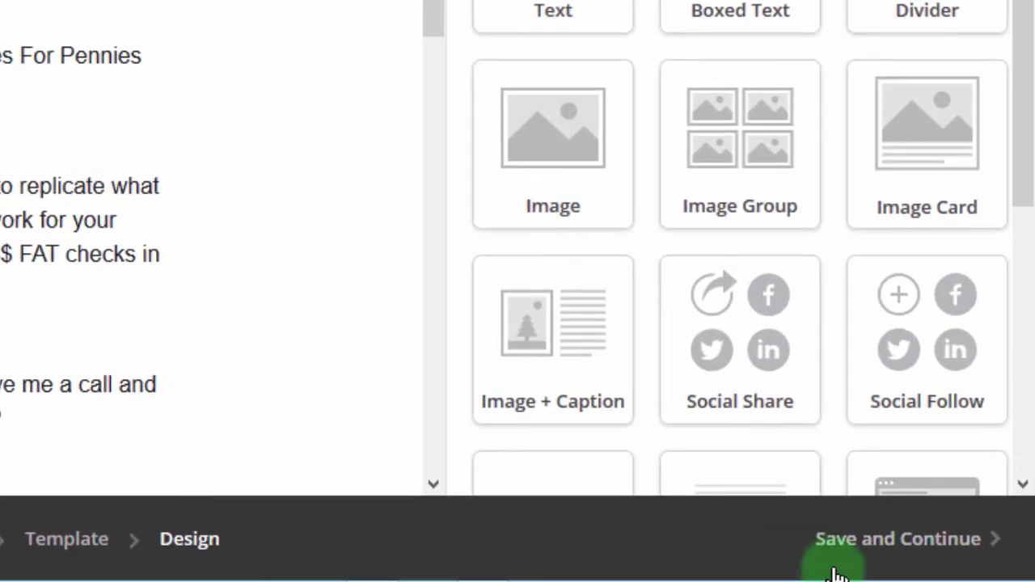
{"action": "left_click", "coordinate": [855, 539]}
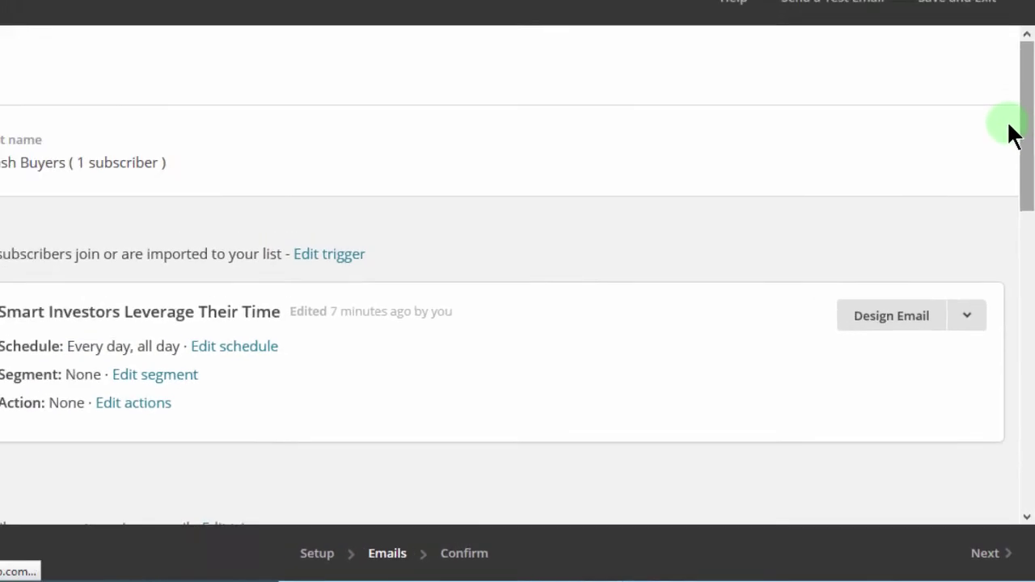
Step: Add a fourth email to the end of the Cash Buyers workflow and open its trigger for editing
{"action": "scroll", "coordinate": [1009, 86], "scroll_direction": "down", "scroll_amount": 5}
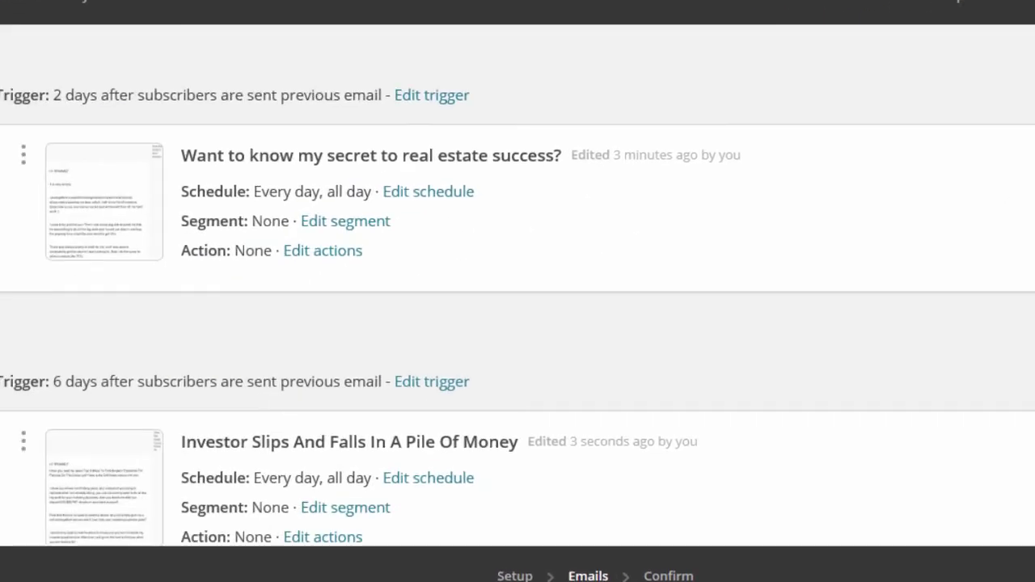
{"action": "scroll", "coordinate": [518, 291], "scroll_direction": "down", "scroll_amount": 3}
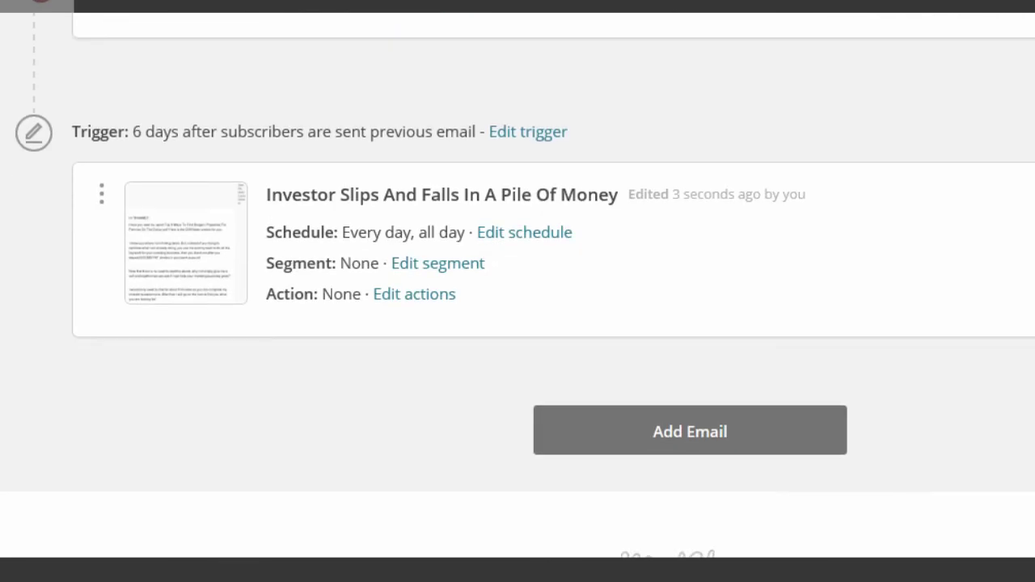
{"action": "scroll", "coordinate": [518, 291], "scroll_direction": "up", "scroll_amount": 5}
{"action": "scroll", "coordinate": [518, 291], "scroll_direction": "down", "scroll_amount": 3}
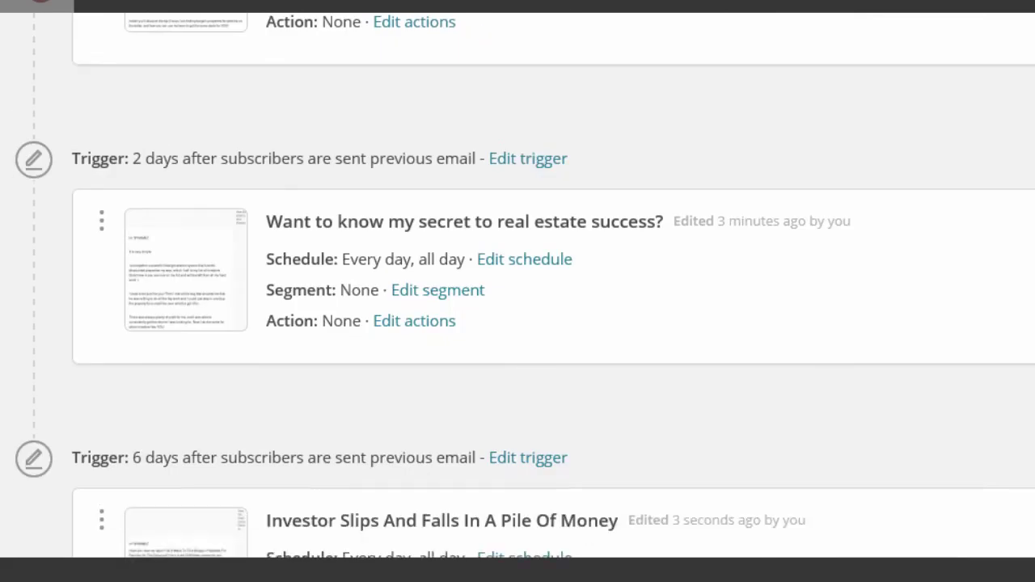
{"action": "scroll", "coordinate": [518, 291], "scroll_direction": "down", "scroll_amount": 3}
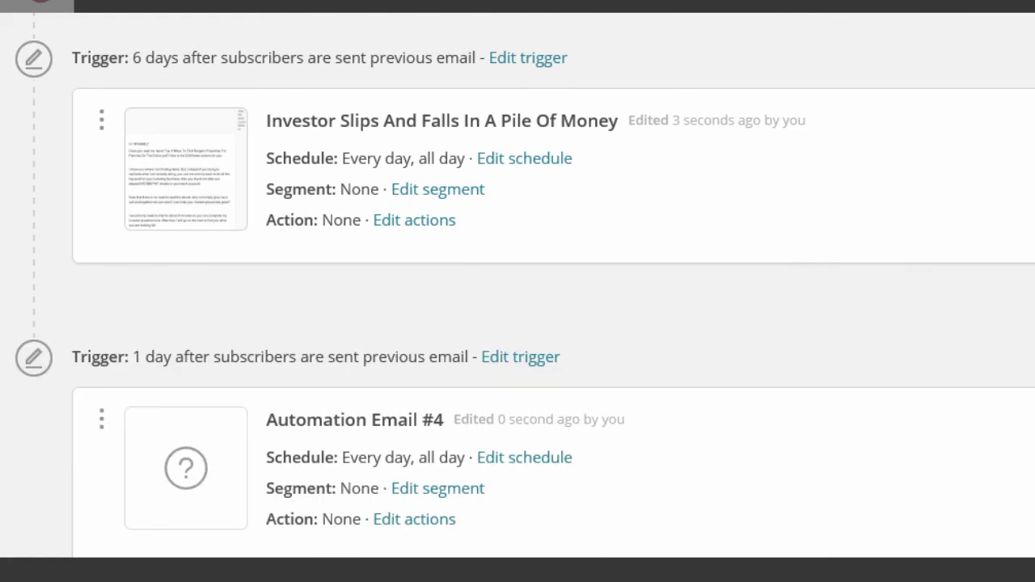
{"action": "scroll", "coordinate": [518, 285], "scroll_direction": "up", "scroll_amount": 2}
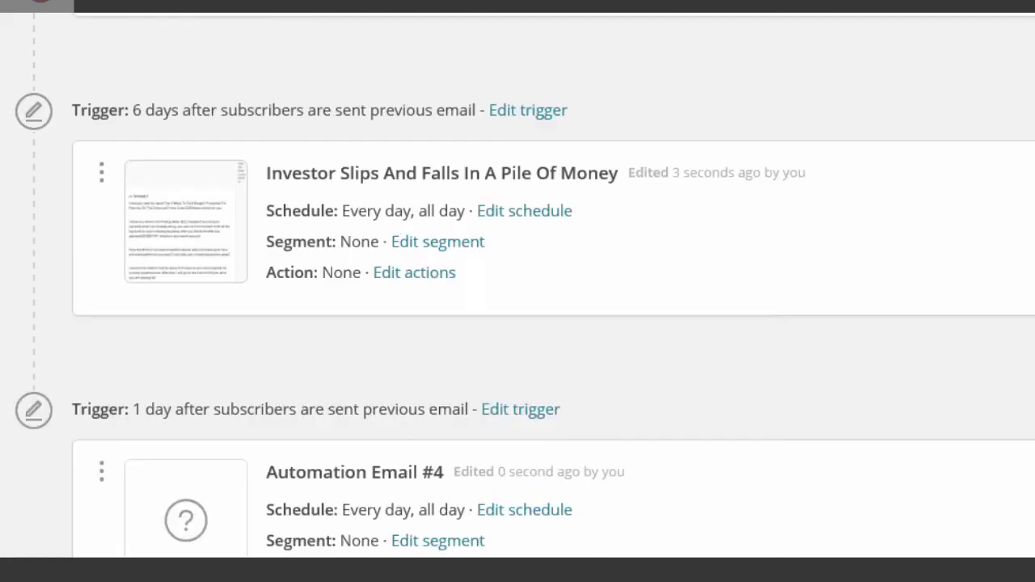
{"action": "scroll", "coordinate": [518, 285], "scroll_direction": "down", "scroll_amount": 5}
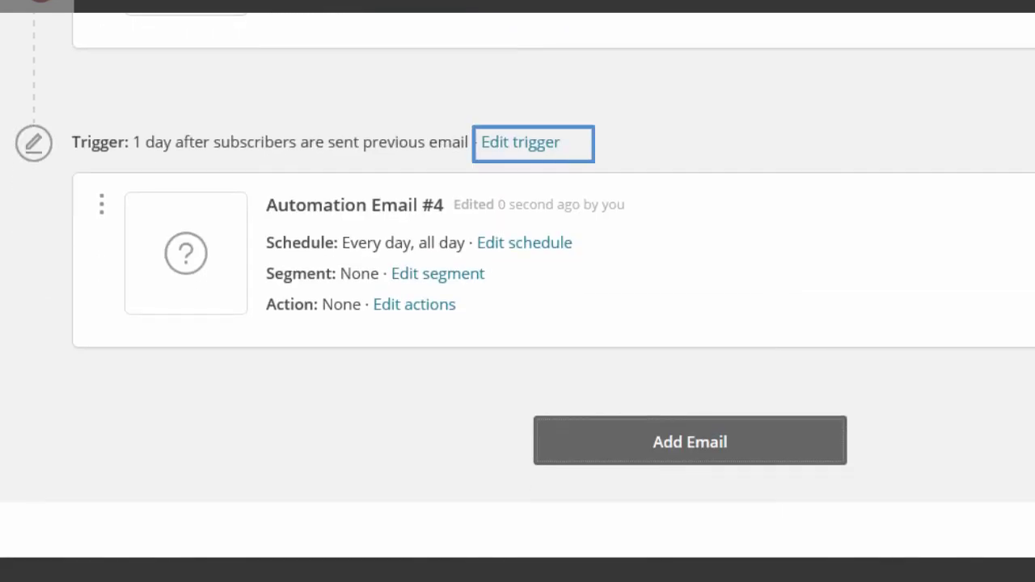
{"action": "left_click", "coordinate": [520, 143]}
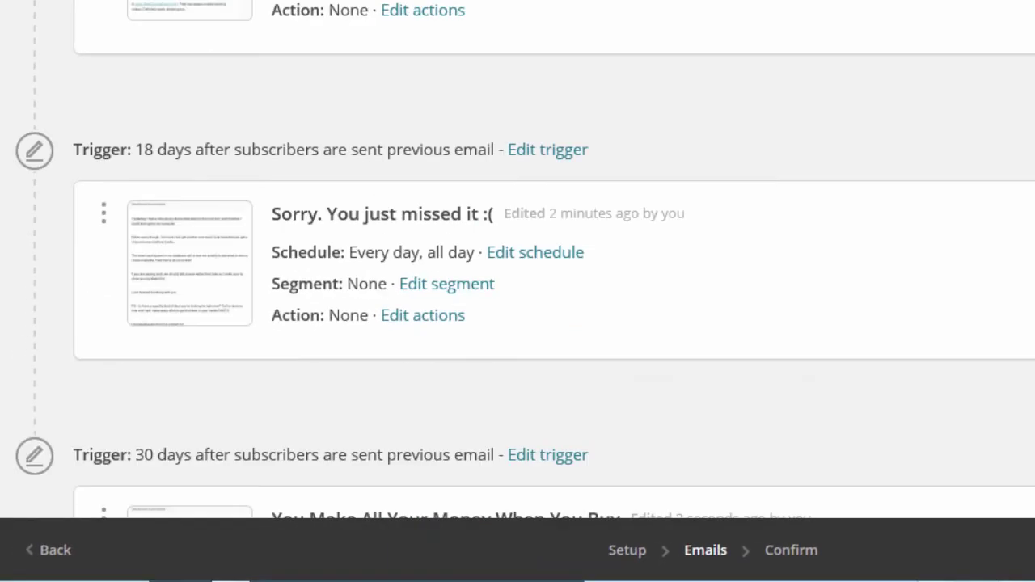
Step: Open the schedule of the "Smart Investors Leverage Their Time" email and examine its sending-day options
{"action": "scroll", "coordinate": [517, 259], "scroll_direction": "down", "scroll_amount": 6}
{"action": "scroll", "coordinate": [517, 259], "scroll_direction": "up", "scroll_amount": 20}
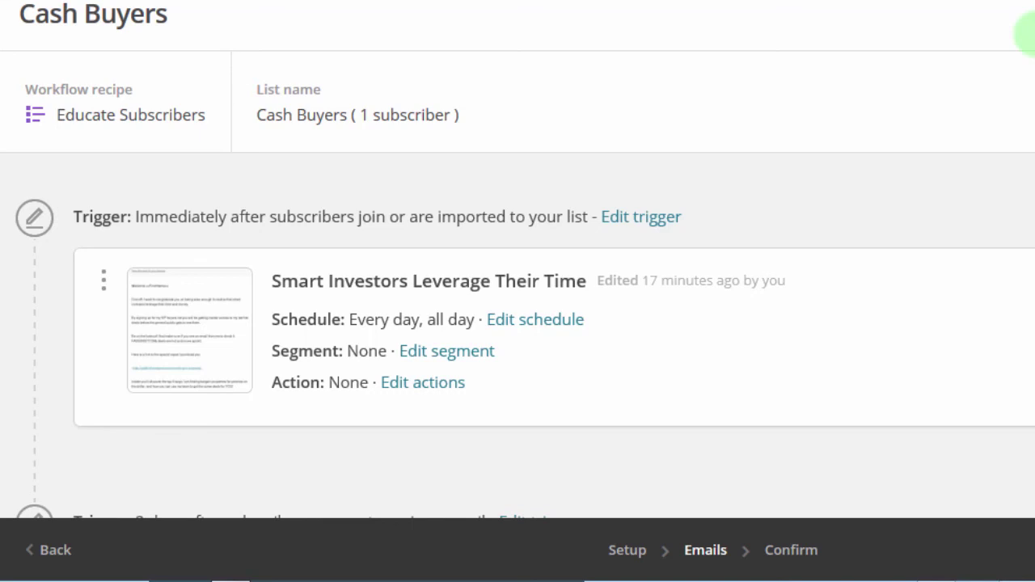
{"action": "left_click", "coordinate": [531, 320]}
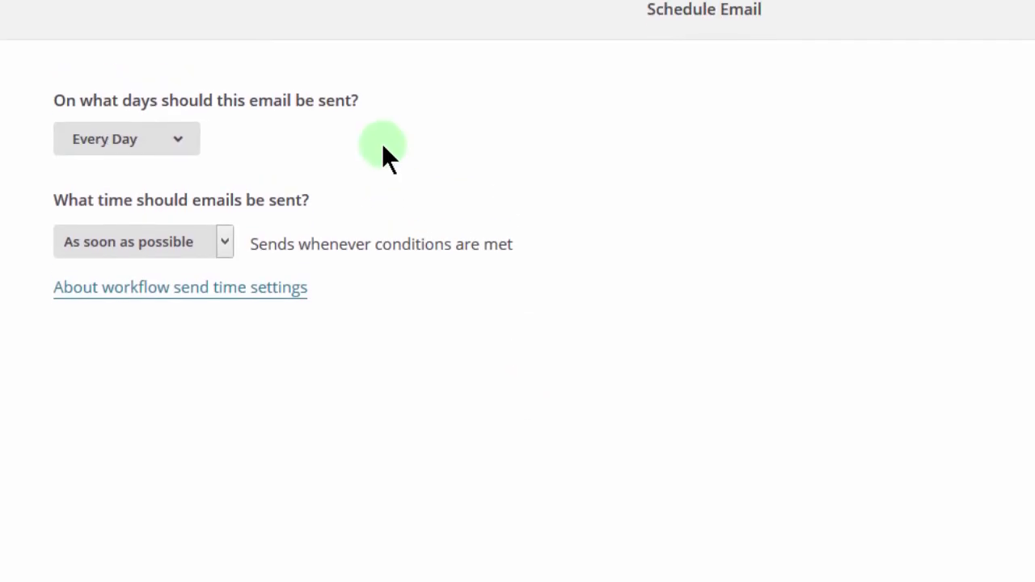
{"action": "left_click", "coordinate": [175, 164]}
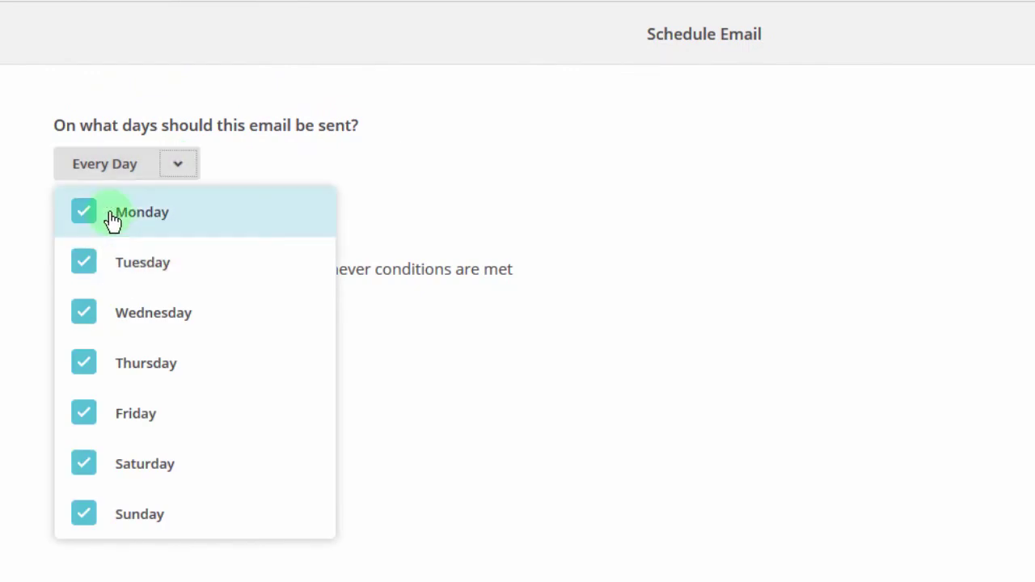
{"action": "left_click", "coordinate": [180, 166]}
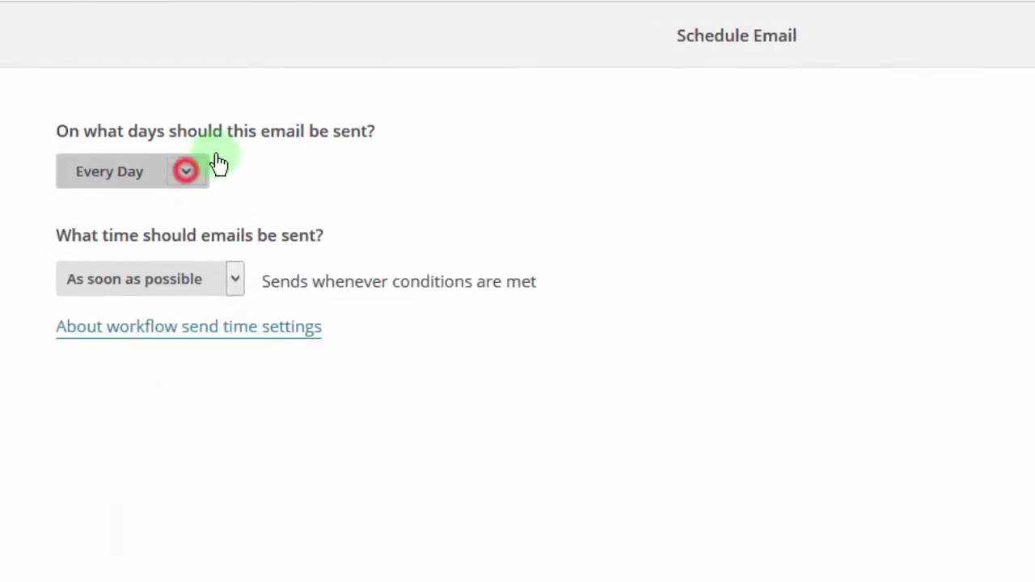
Step: Try the Send at and Only send between timing options, return to As soon as possible, and cancel the schedule changes
{"action": "left_click", "coordinate": [254, 303]}
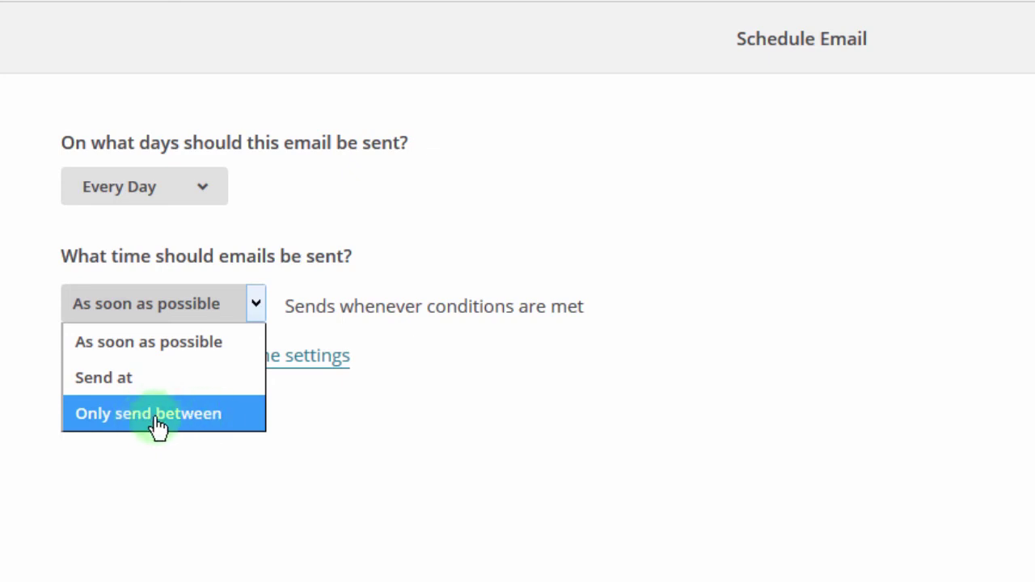
{"action": "left_click", "coordinate": [123, 379]}
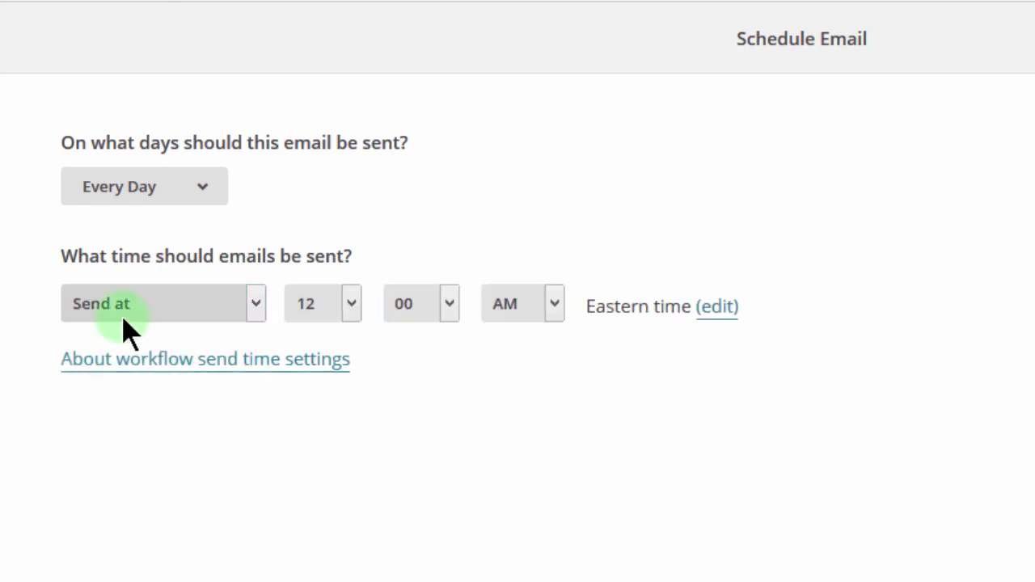
{"action": "left_click", "coordinate": [255, 304]}
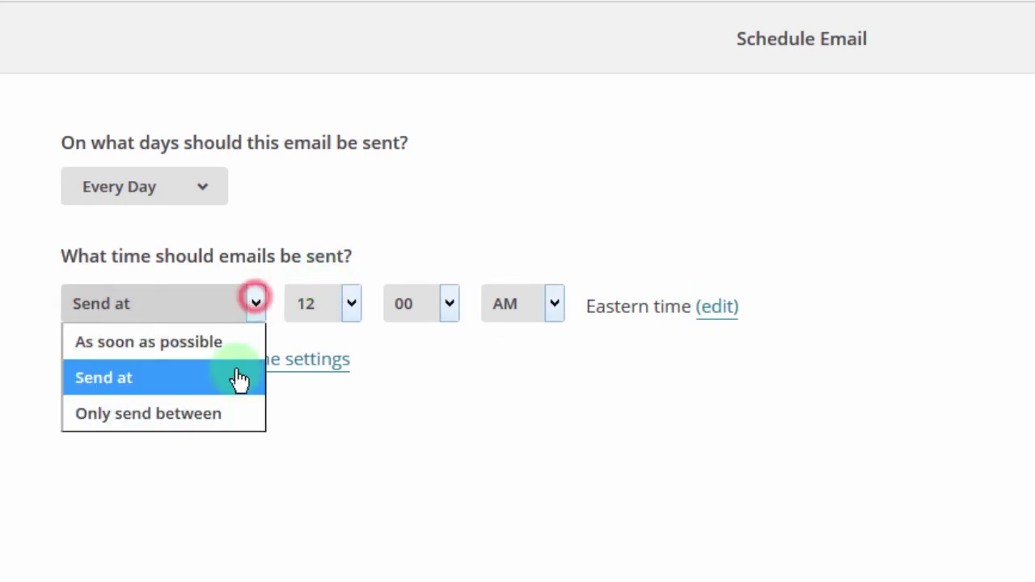
{"action": "left_click", "coordinate": [197, 422]}
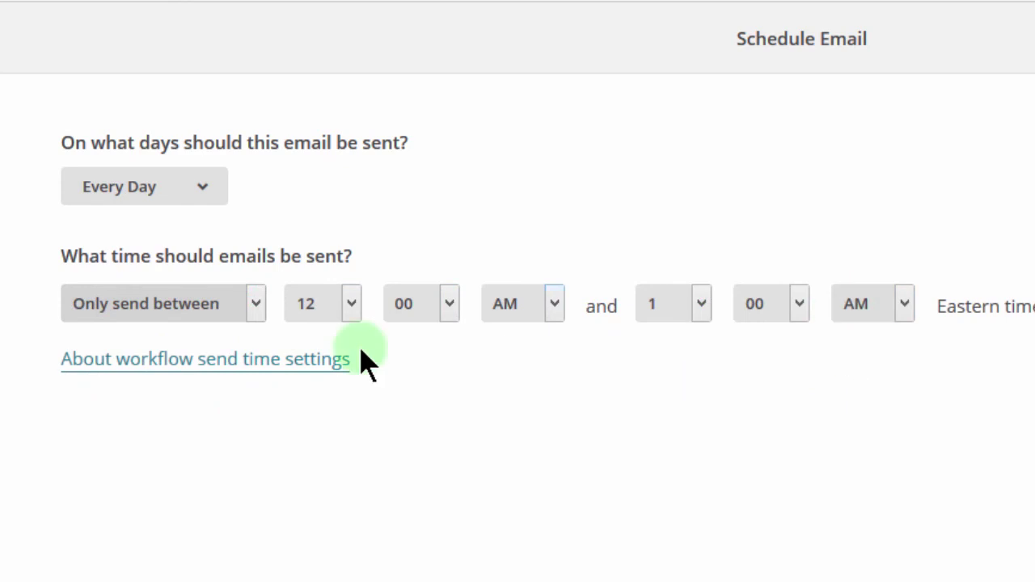
{"action": "left_click", "coordinate": [256, 304]}
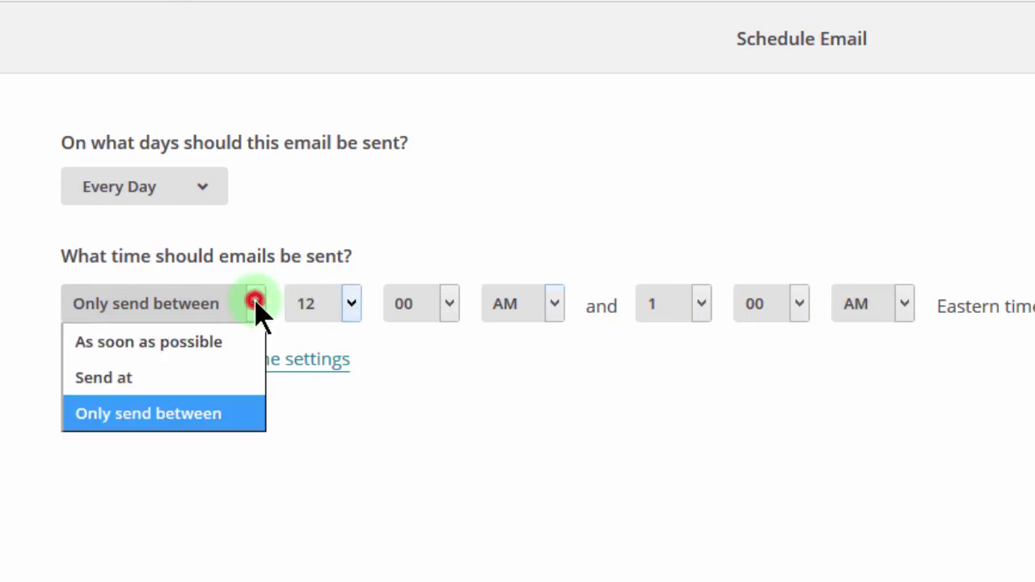
{"action": "left_click", "coordinate": [203, 340]}
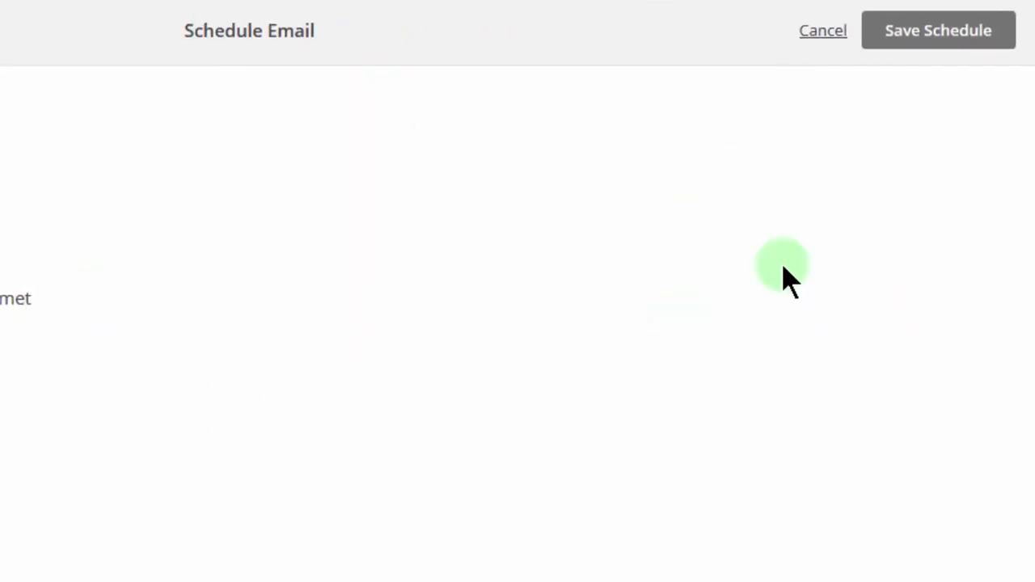
{"action": "left_click", "coordinate": [818, 37]}
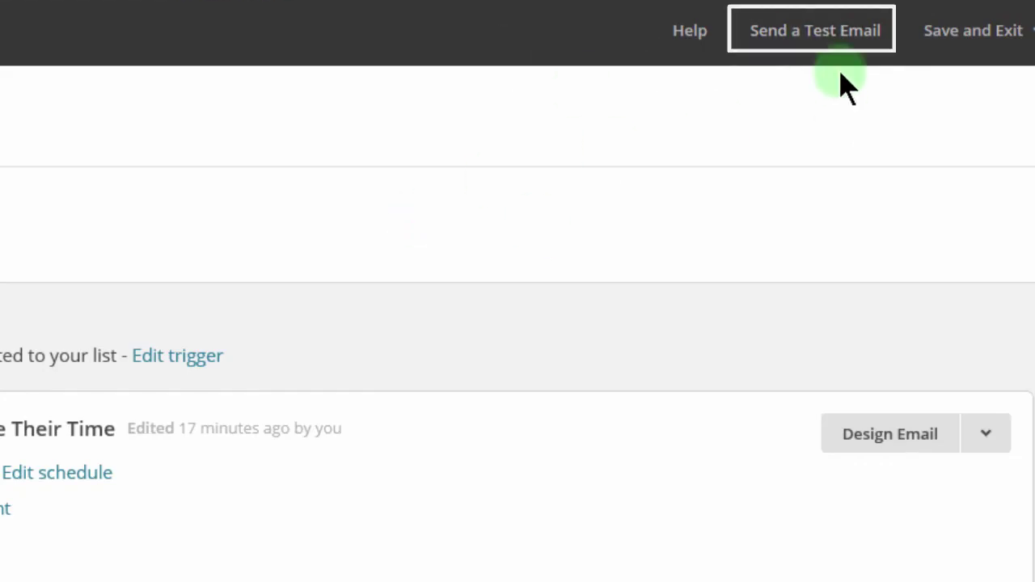
Step: Send a test of all 6 workflow emails to the tester's email address and dismiss the confirmation
{"action": "left_click", "coordinate": [807, 42]}
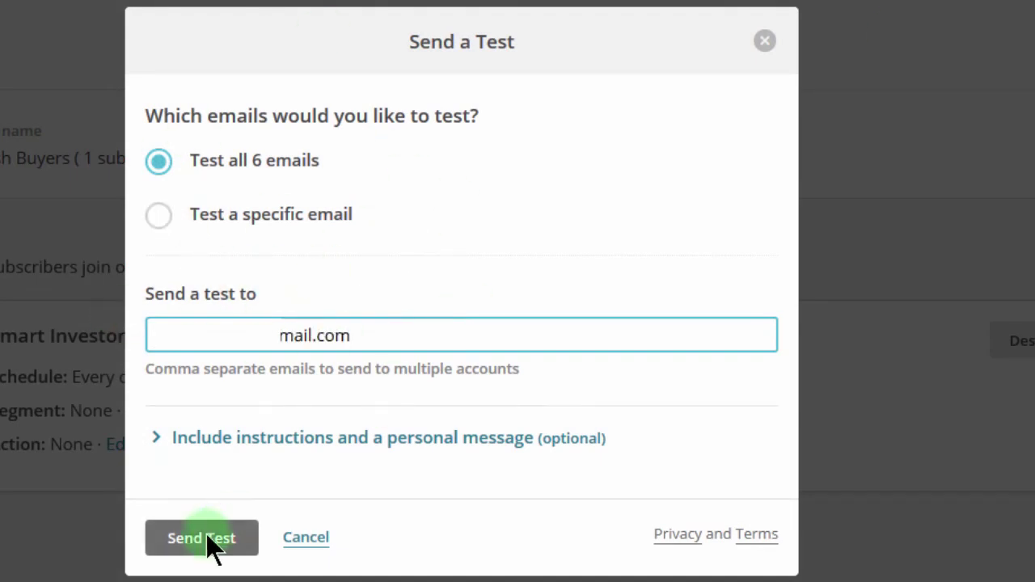
{"action": "left_click", "coordinate": [203, 538]}
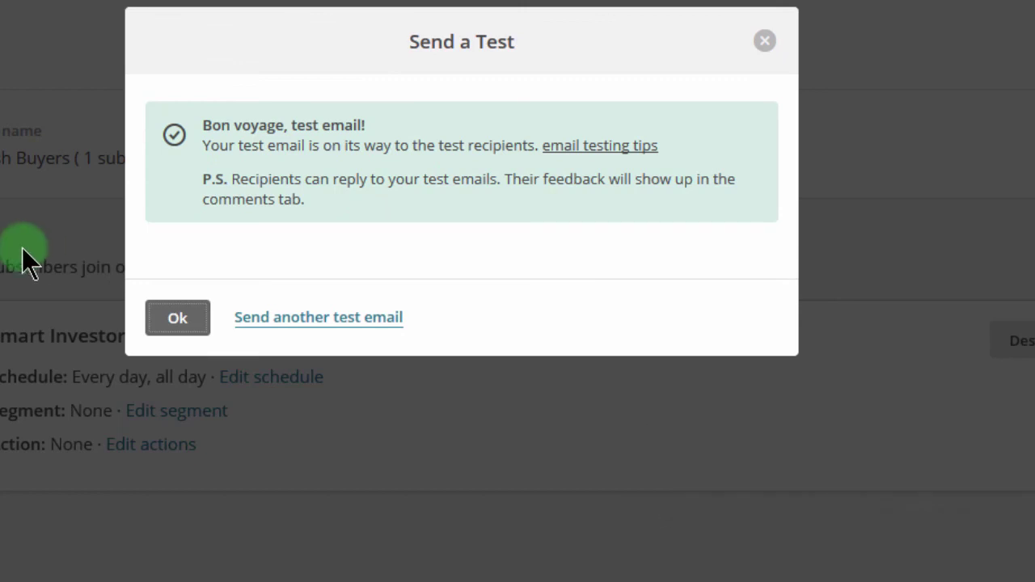
{"action": "left_click", "coordinate": [168, 314]}
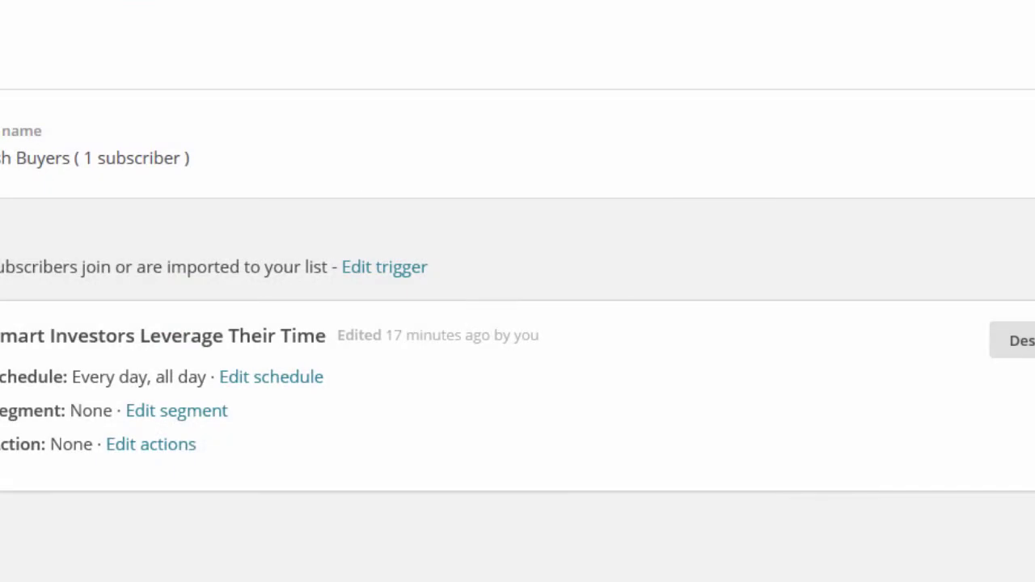
Step: Open the design of the "You Make All Your Money When You Buy" email and start editing its body text block
{"action": "scroll", "coordinate": [518, 291], "scroll_direction": "down", "scroll_amount": 20}
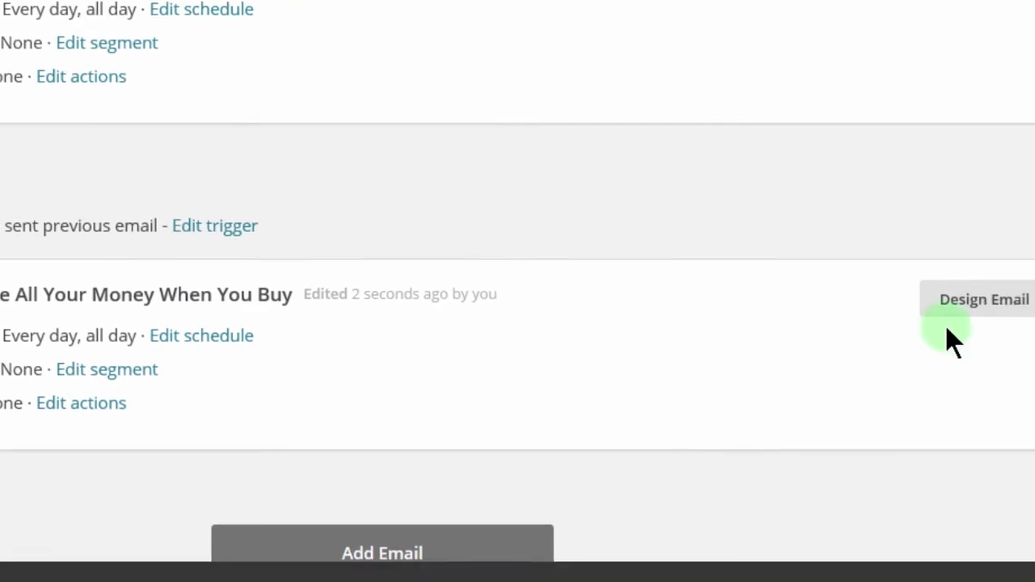
{"action": "left_click", "coordinate": [863, 252]}
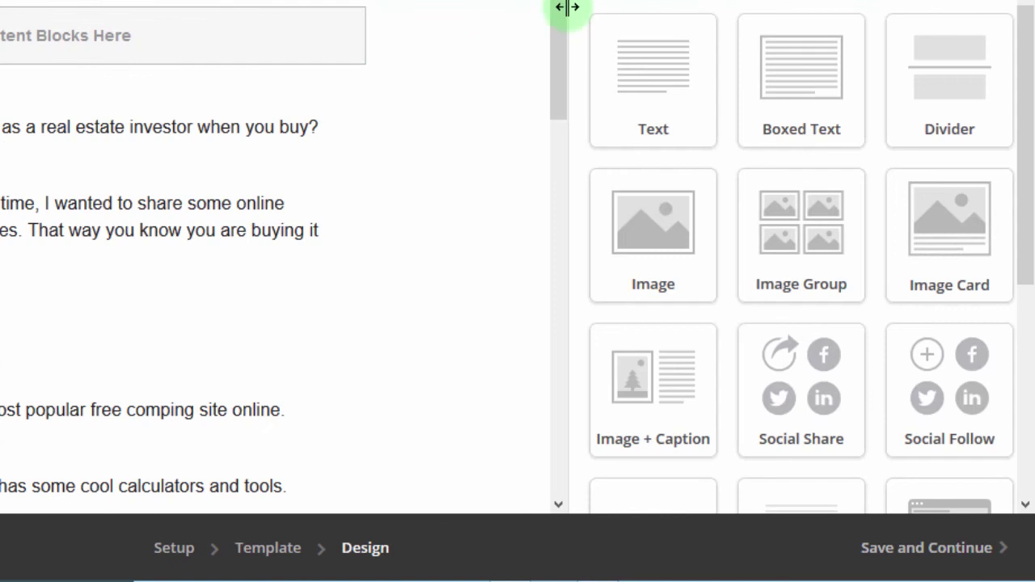
{"action": "mouse_move", "coordinate": [559, 12]}
{"action": "left_mouse_down"}
{"action": "mouse_move", "coordinate": [547, 402]}
{"action": "mouse_move", "coordinate": [546, 279]}
{"action": "left_mouse_up"}
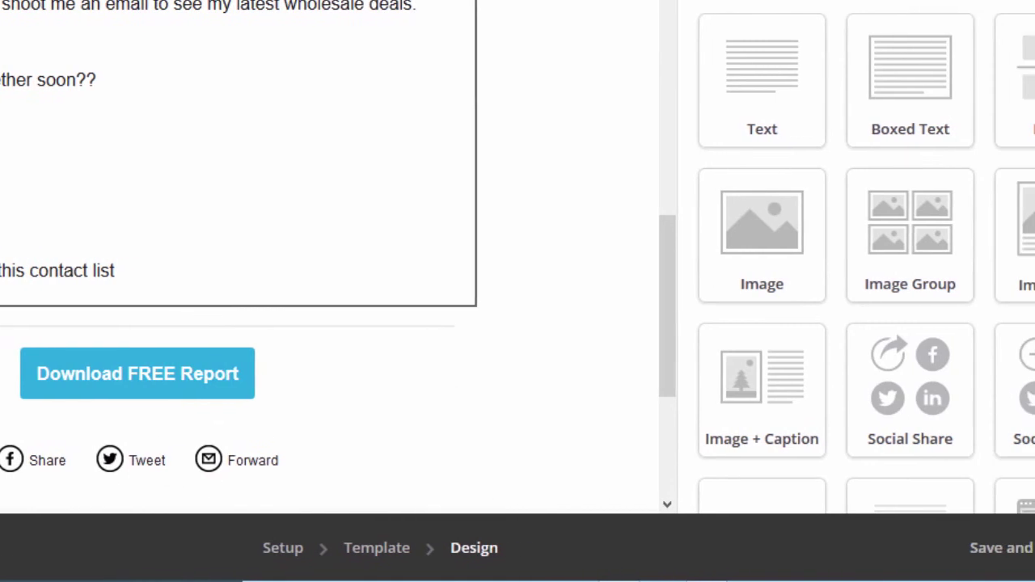
{"action": "left_click", "coordinate": [1, 157]}
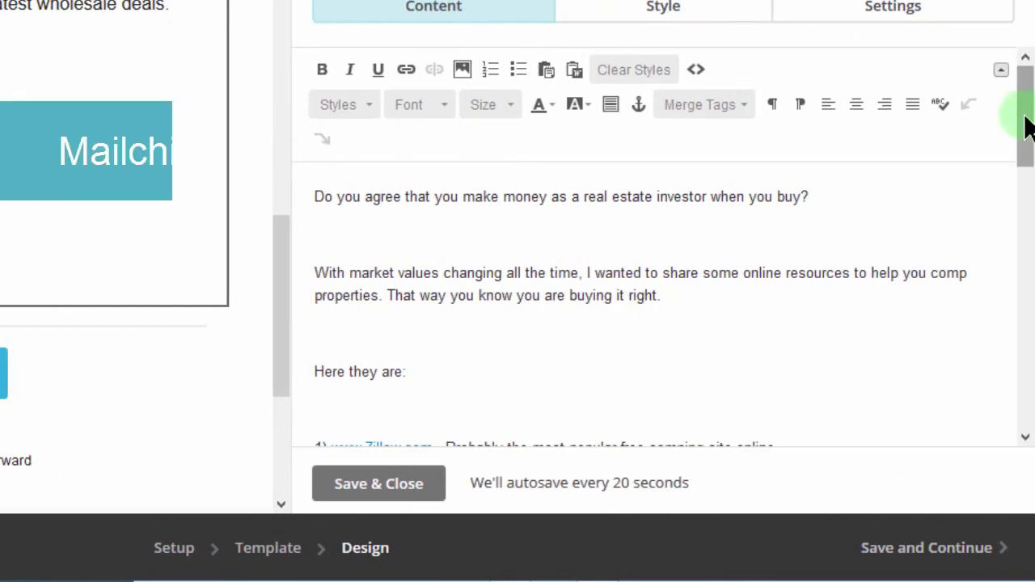
Step: Delete the [OWNER_NAME] and [CELL_PHONE] placeholders from the email's sign-off and save the design back to the workflow
{"action": "scroll", "coordinate": [1011, 364], "scroll_direction": "down", "scroll_amount": 10}
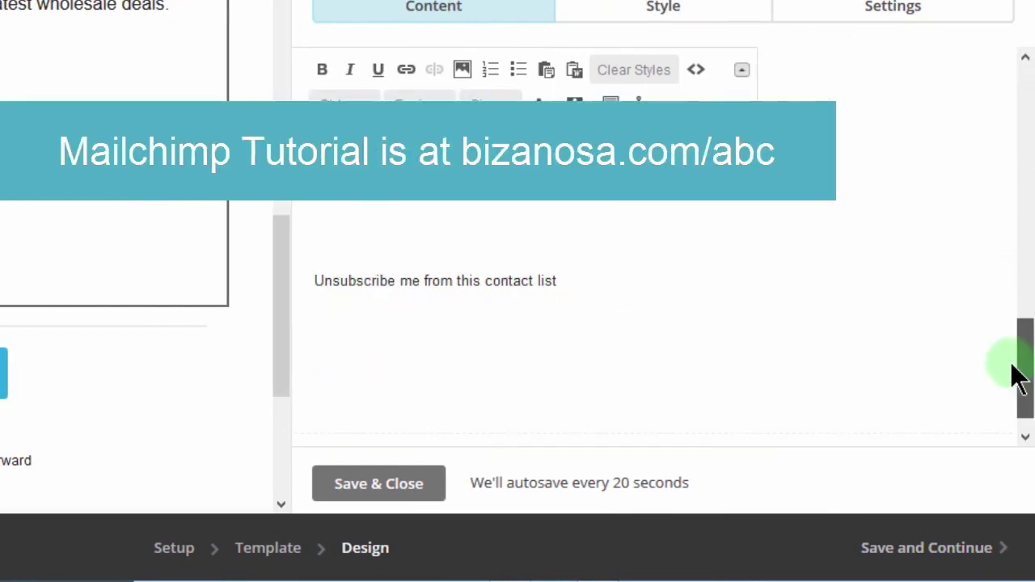
{"action": "scroll", "coordinate": [1011, 324], "scroll_direction": "up", "scroll_amount": 3}
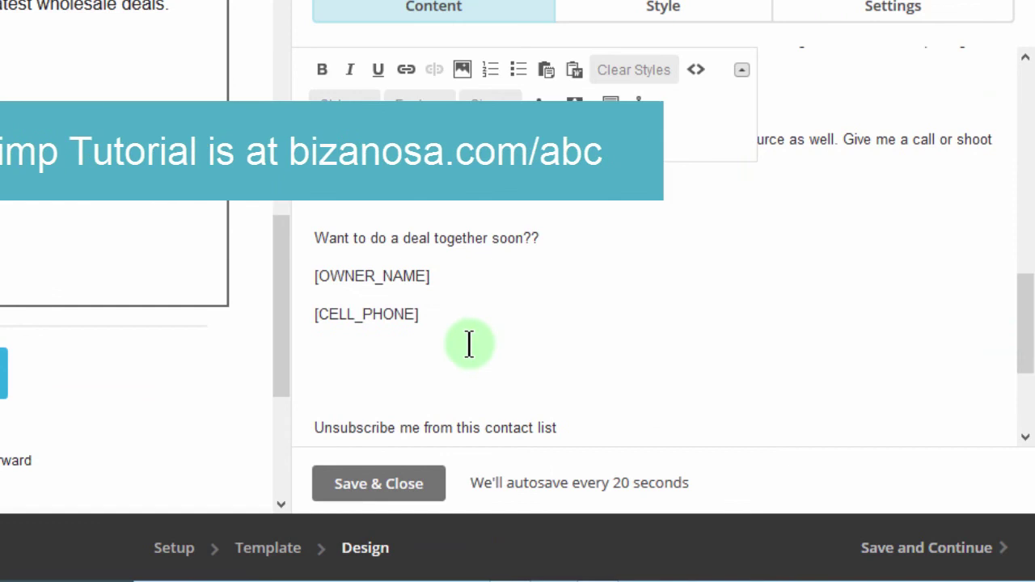
{"action": "left_click_drag", "start_coordinate": [470, 344], "coordinate": [292, 271]}
{"action": "key", "text": "BackSpace"}
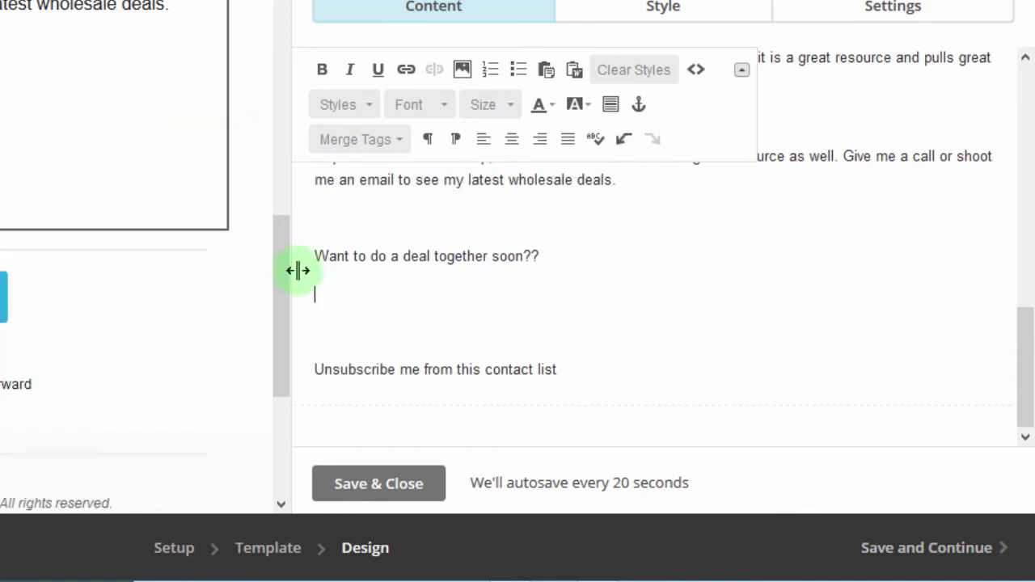
{"action": "left_click", "coordinate": [376, 486]}
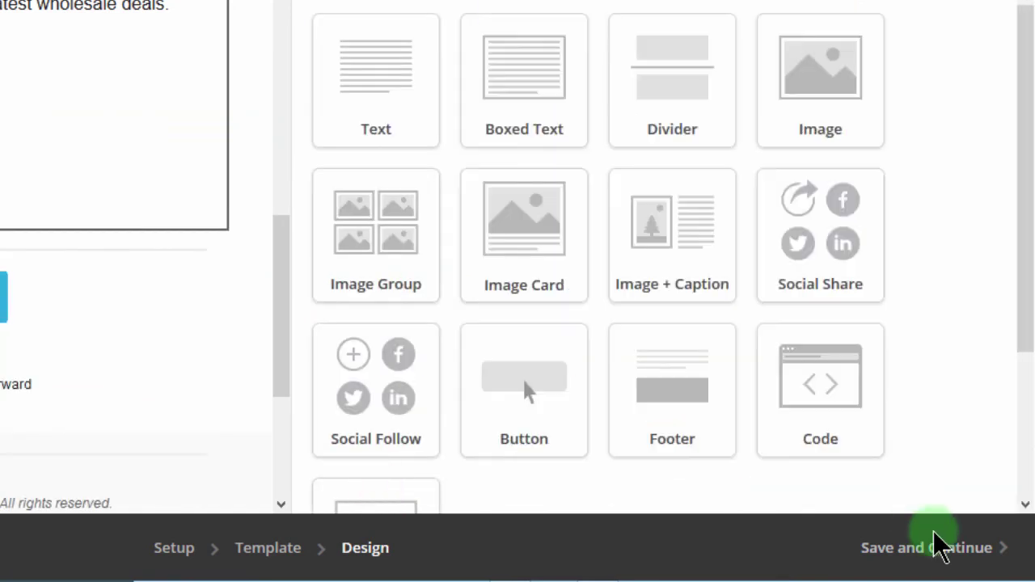
{"action": "left_click", "coordinate": [914, 555]}
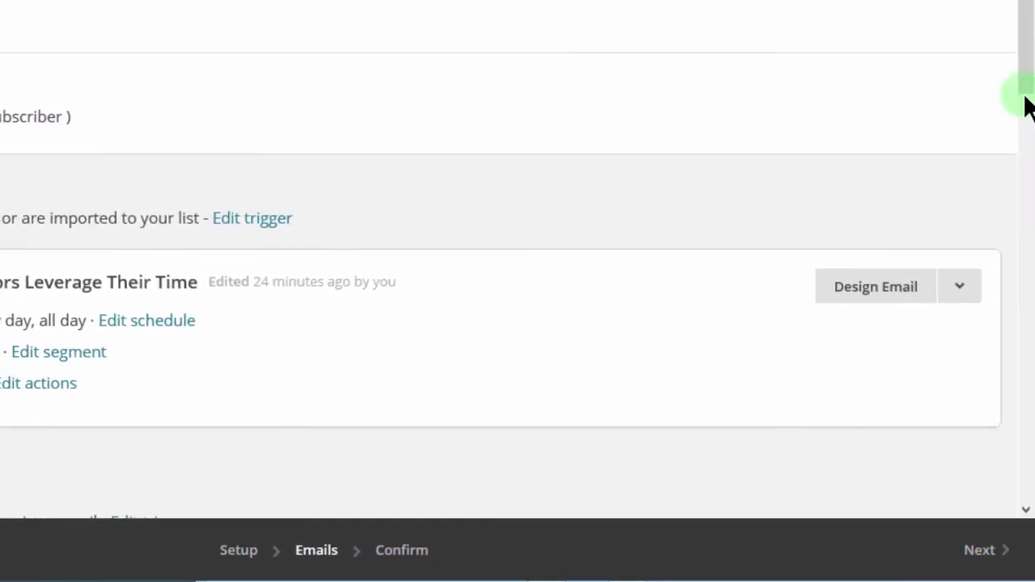
Step: Continue to the workflow's confirmation page and review its list, tracking and email trigger settings
{"action": "left_click_drag", "start_coordinate": [1027, 51], "coordinate": [1027, 492]}
{"action": "scroll", "coordinate": [1029, 176], "scroll_direction": "up", "scroll_amount": 4}
{"action": "scroll", "coordinate": [1029, 176], "scroll_direction": "up", "scroll_amount": 10}
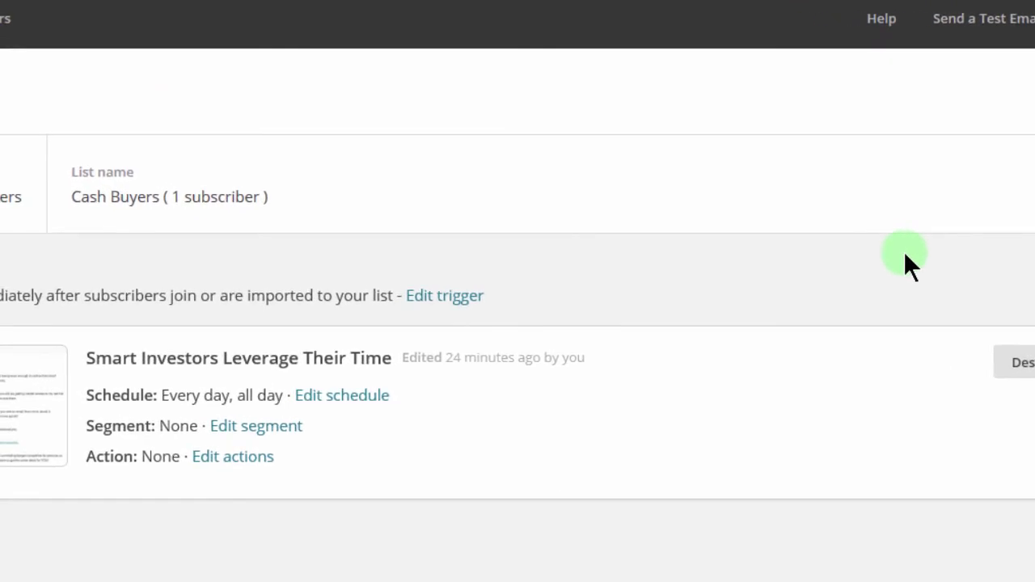
{"action": "left_click", "coordinate": [1034, 275]}
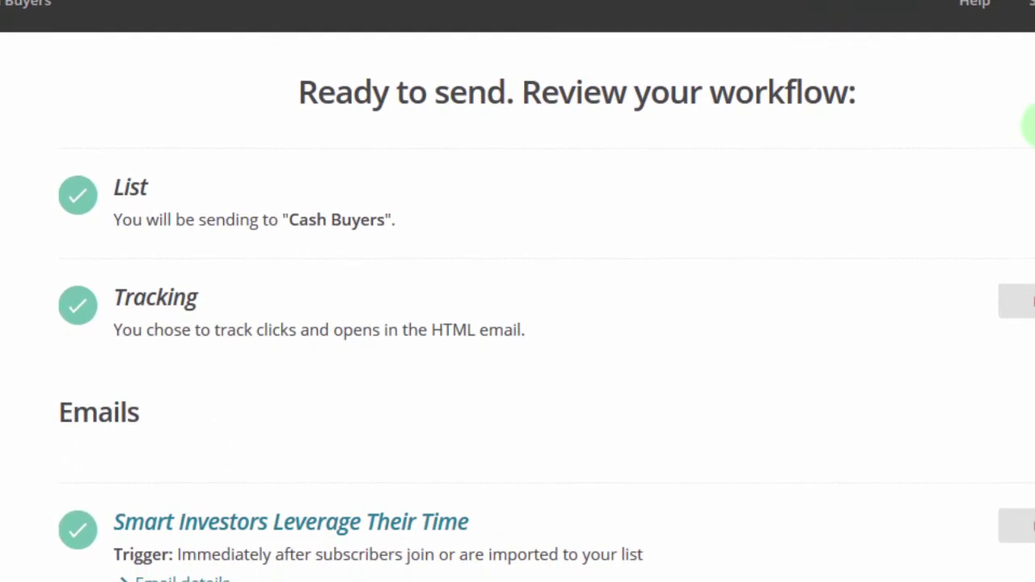
{"action": "scroll", "coordinate": [518, 275], "scroll_direction": "down", "scroll_amount": 10}
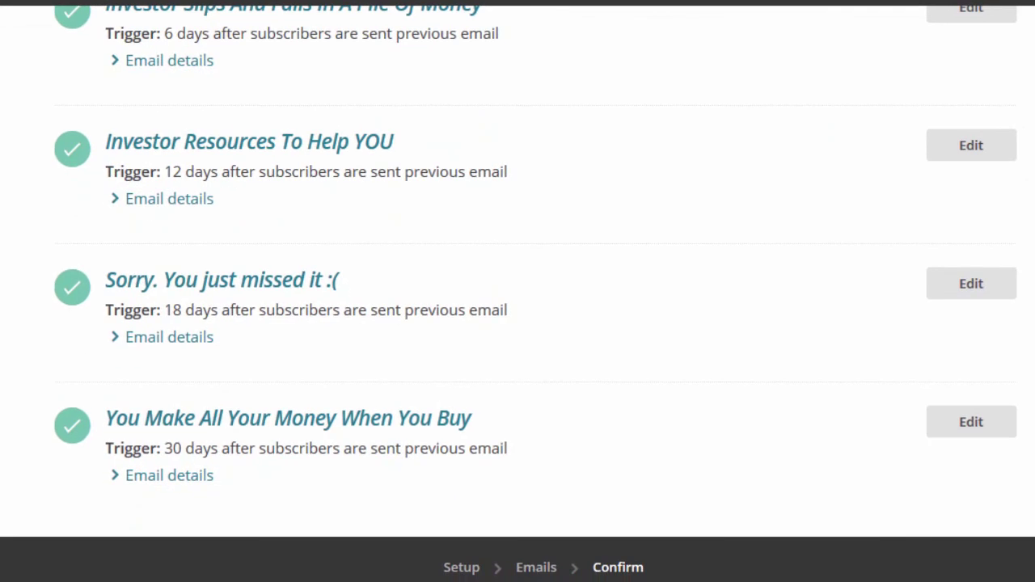
{"action": "scroll", "coordinate": [518, 275], "scroll_direction": "up", "scroll_amount": 10}
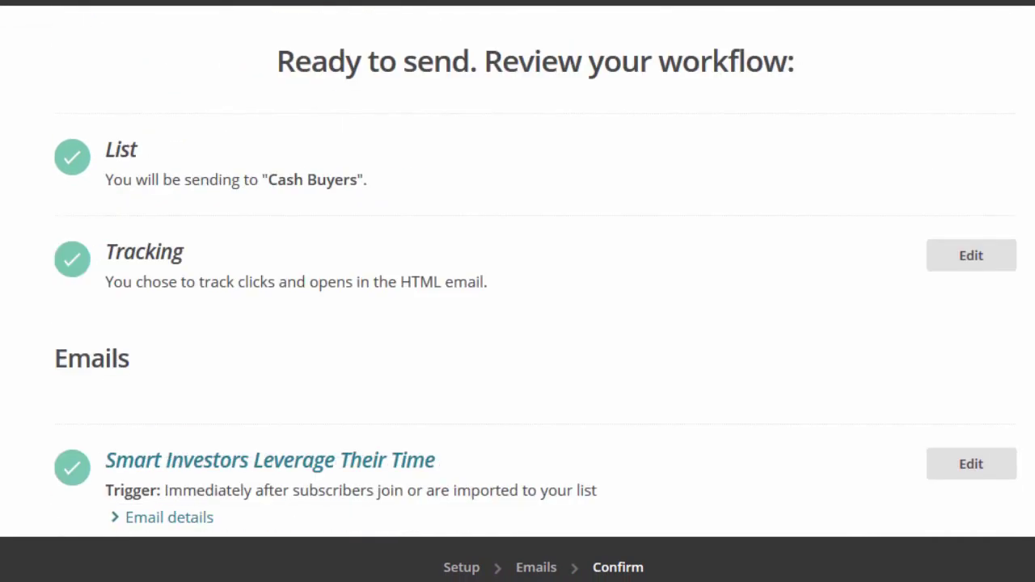
{"action": "scroll", "coordinate": [517, 275], "scroll_direction": "down", "scroll_amount": 4}
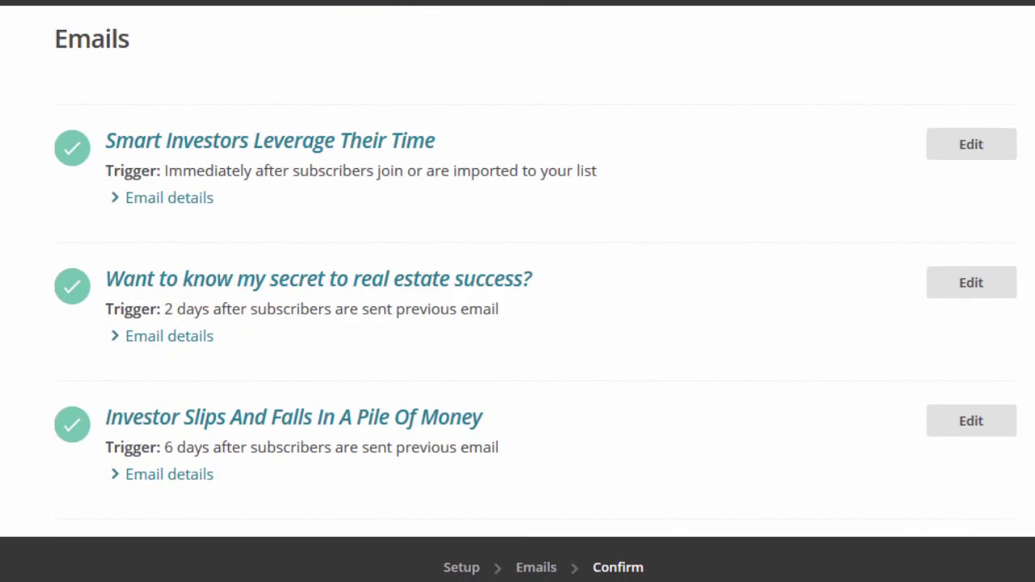
Step: Start the reviewed automation workflow of 6 emails to the Cash Buyers list and confirm the start
{"action": "scroll", "coordinate": [518, 275], "scroll_direction": "down", "scroll_amount": 3}
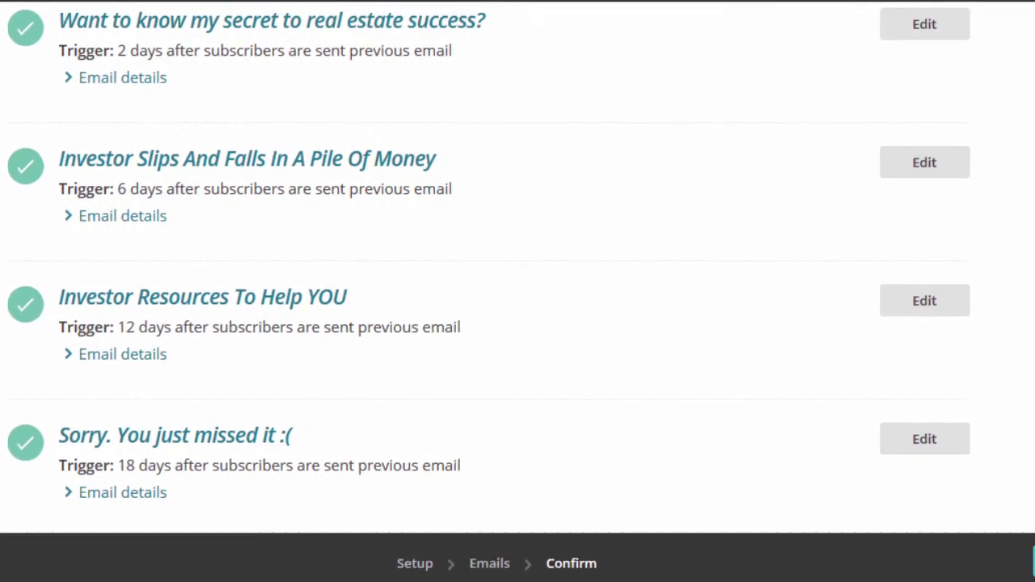
{"action": "scroll", "coordinate": [926, 135], "scroll_direction": "down", "scroll_amount": 4}
{"action": "scroll", "coordinate": [518, 275], "scroll_direction": "up", "scroll_amount": 15}
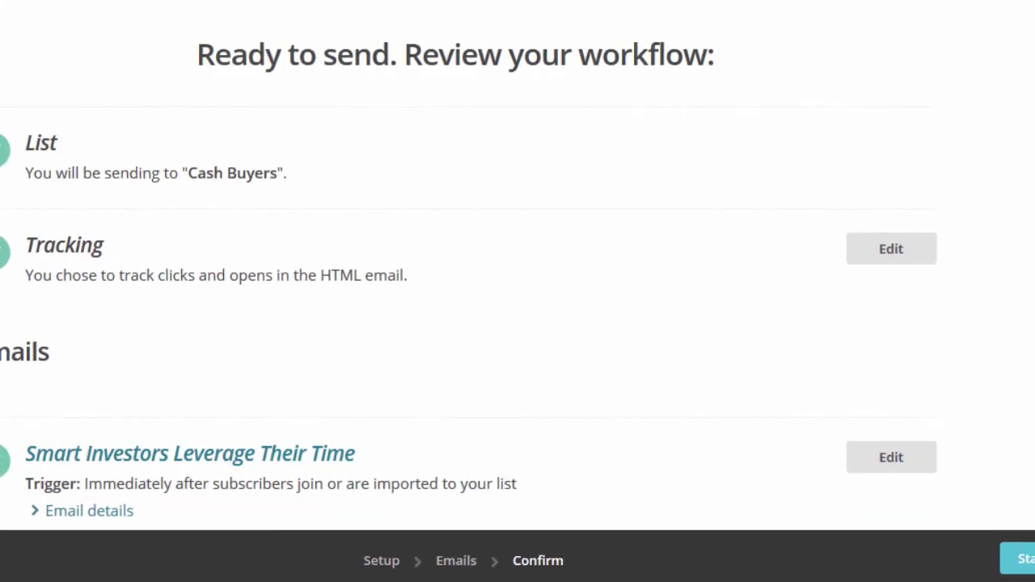
{"action": "scroll", "coordinate": [517, 275], "scroll_direction": "down", "scroll_amount": 3}
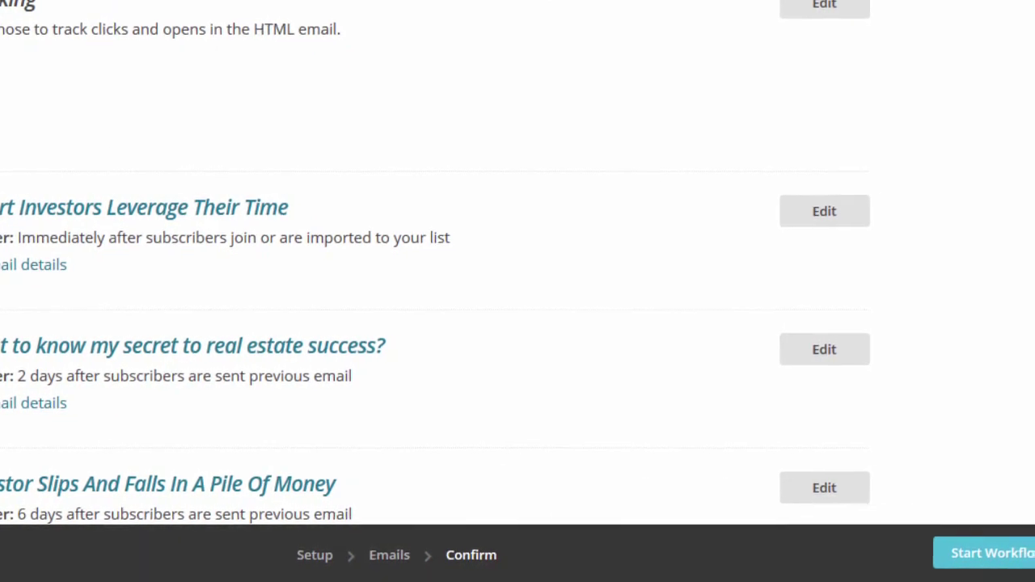
{"action": "scroll", "coordinate": [518, 275], "scroll_direction": "down", "scroll_amount": 1}
{"action": "left_click_drag", "start_coordinate": [1032, 251], "coordinate": [1033, 439]}
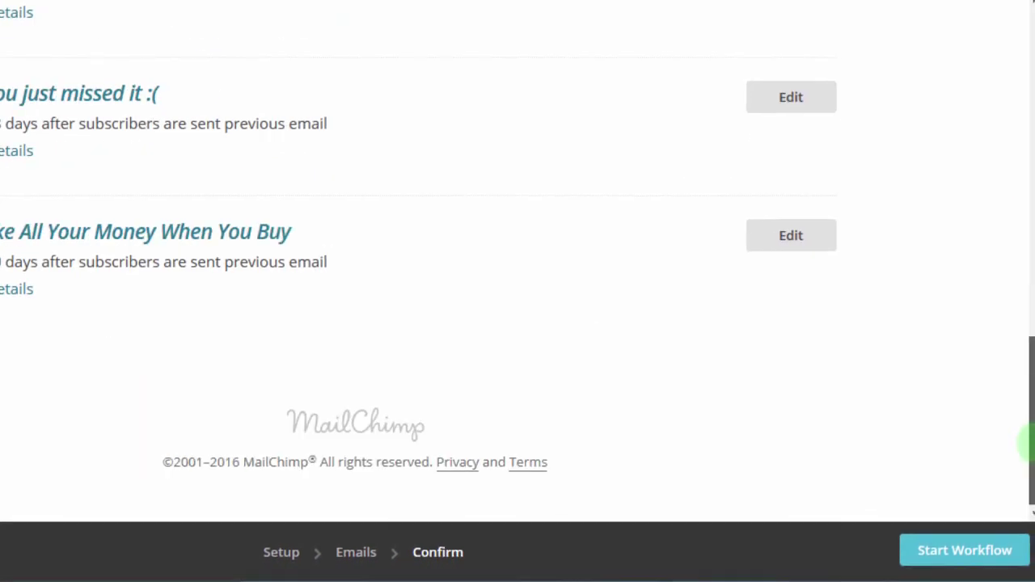
{"action": "left_click", "coordinate": [939, 552]}
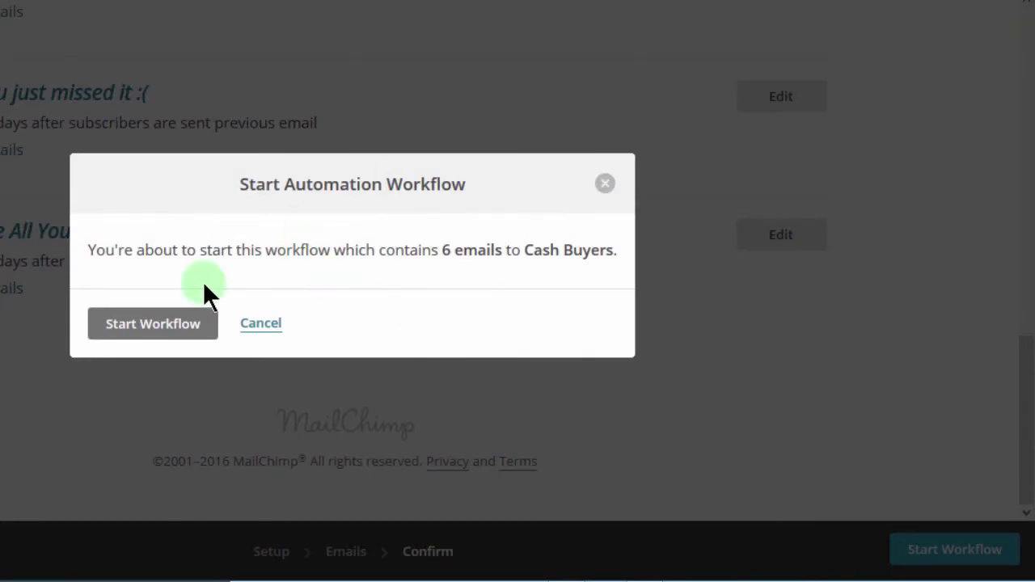
{"action": "left_click", "coordinate": [153, 332]}
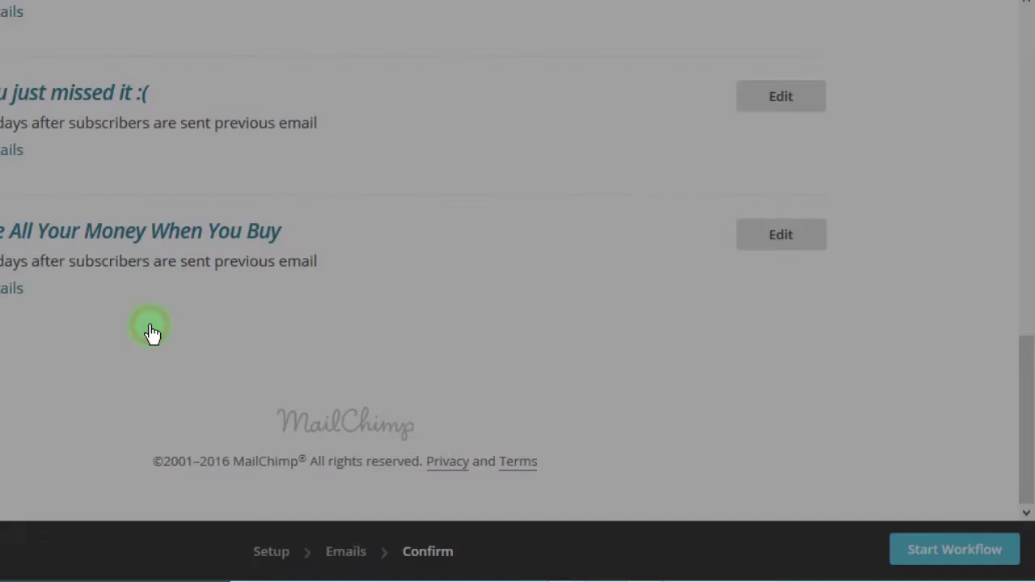